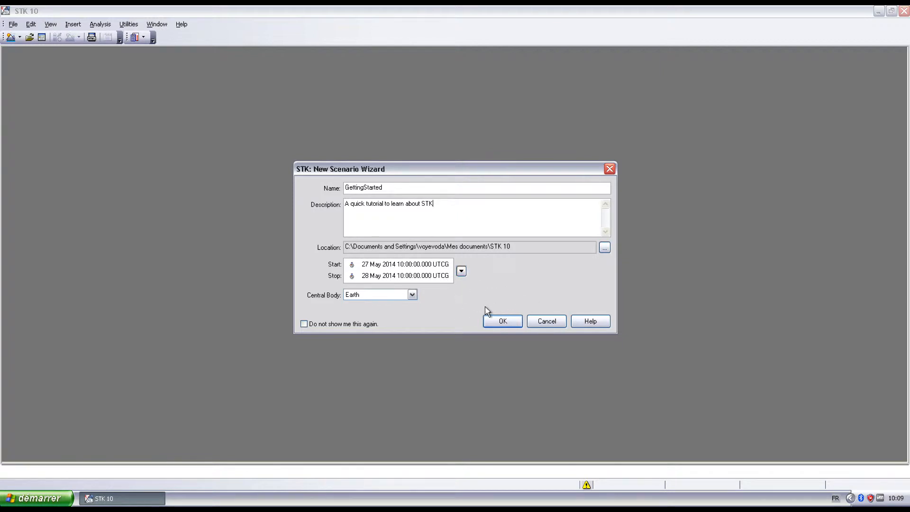
- Create the GettingStarted scenario with Earth as central body and save it as the scenario file GettingStarted
{"action": "left_click", "coordinate": [497, 323]}
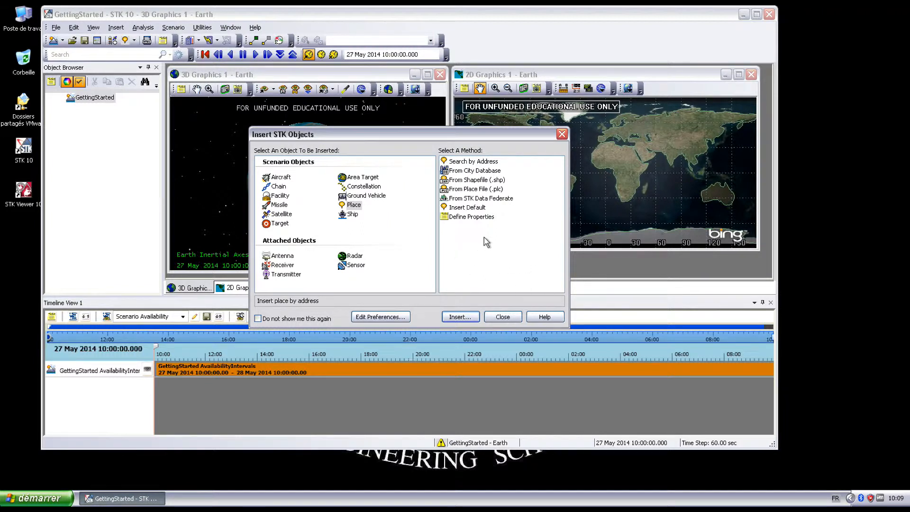
{"action": "left_click", "coordinate": [503, 318]}
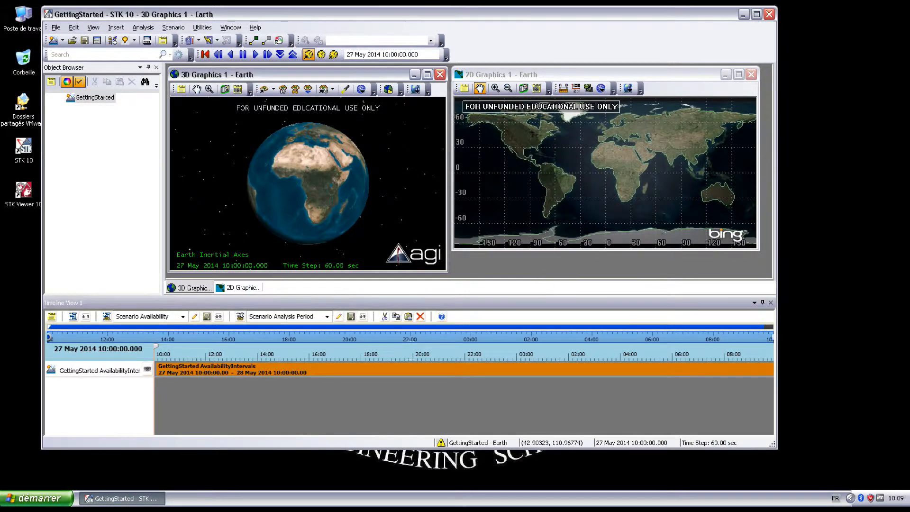
{"action": "left_click", "coordinate": [757, 14]}
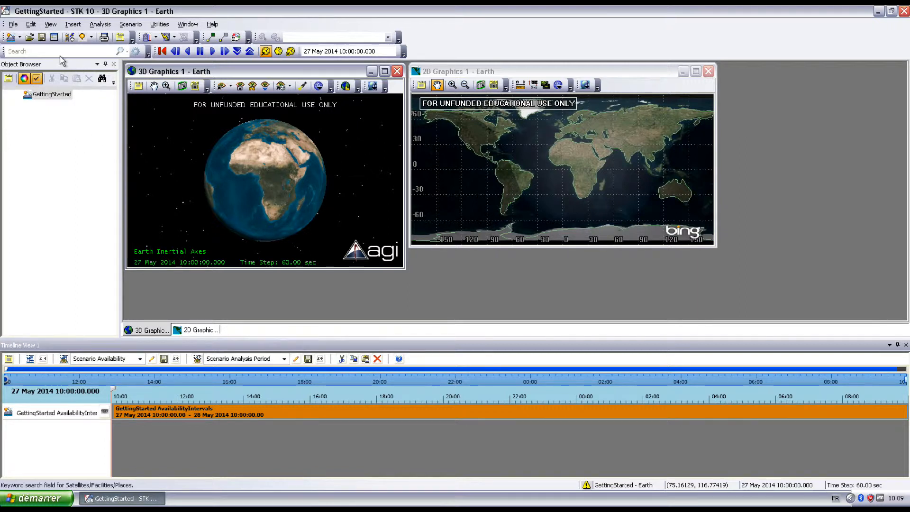
{"action": "left_click", "coordinate": [42, 38]}
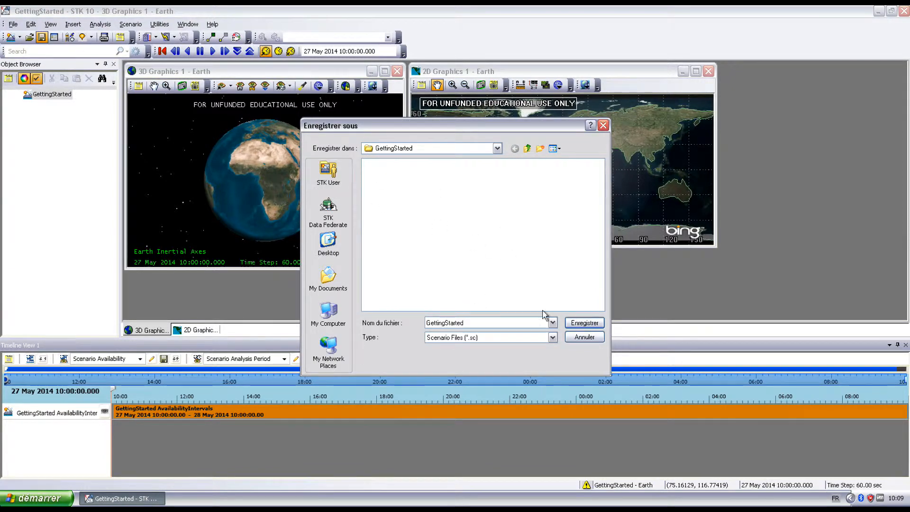
{"action": "left_click", "coordinate": [585, 327]}
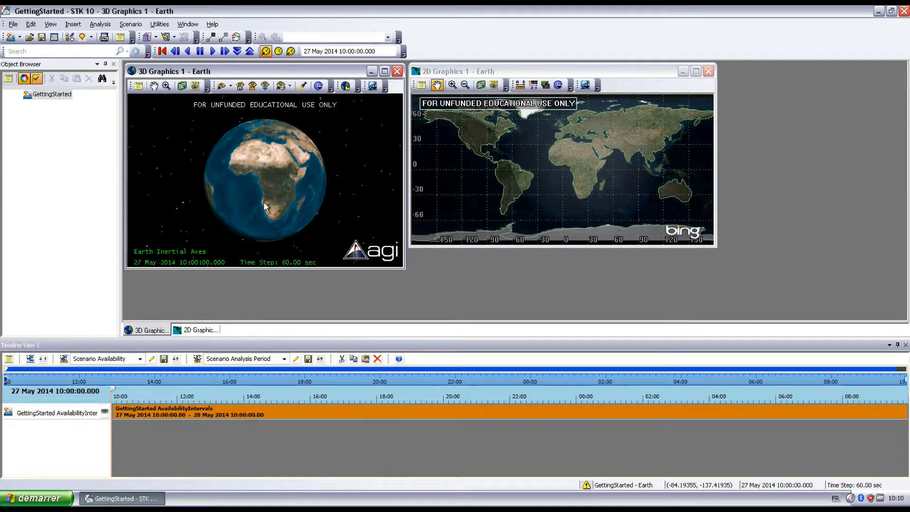
- Insert a default Facility object into the scenario with Earth as its central body
{"action": "left_click", "coordinate": [92, 38]}
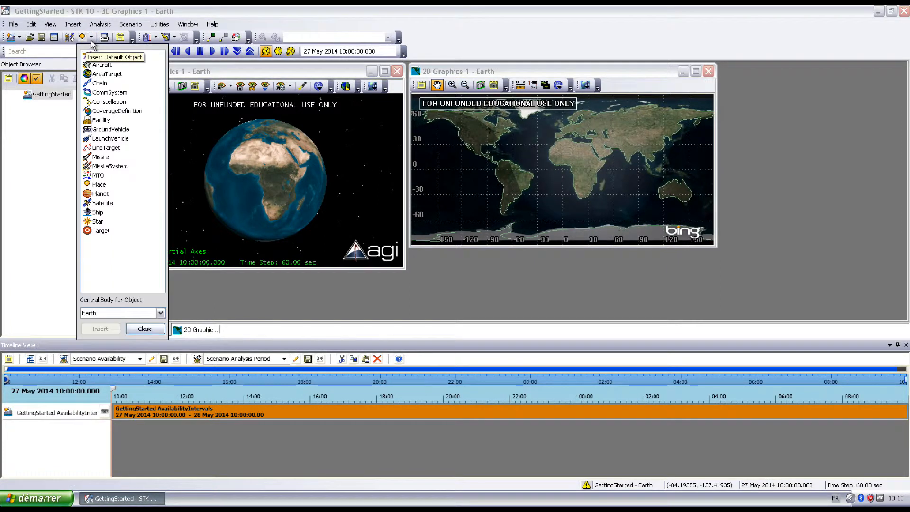
{"action": "left_click", "coordinate": [108, 122]}
{"action": "left_click", "coordinate": [107, 328]}
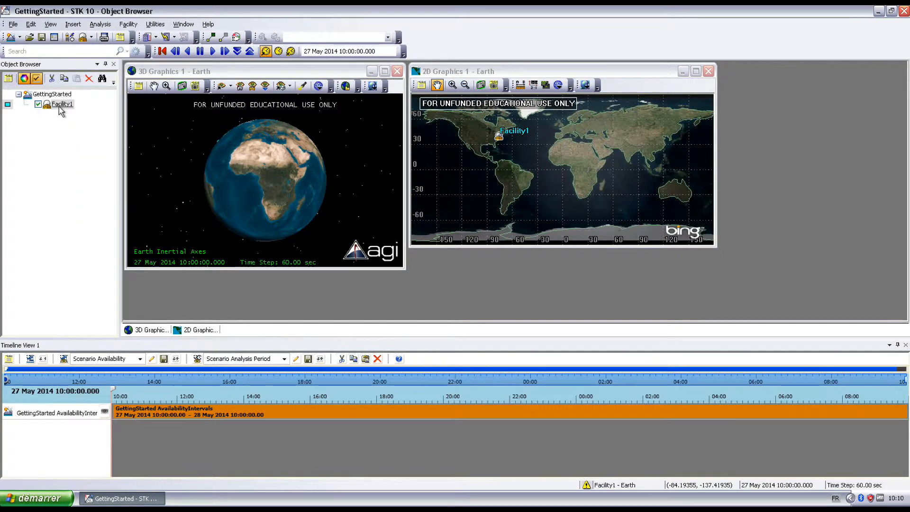
- Set the new facility's position to latitude -31.803 deg, longitude 115.885 deg and altitude 0.022 km
{"action": "left_click", "coordinate": [61, 106]}
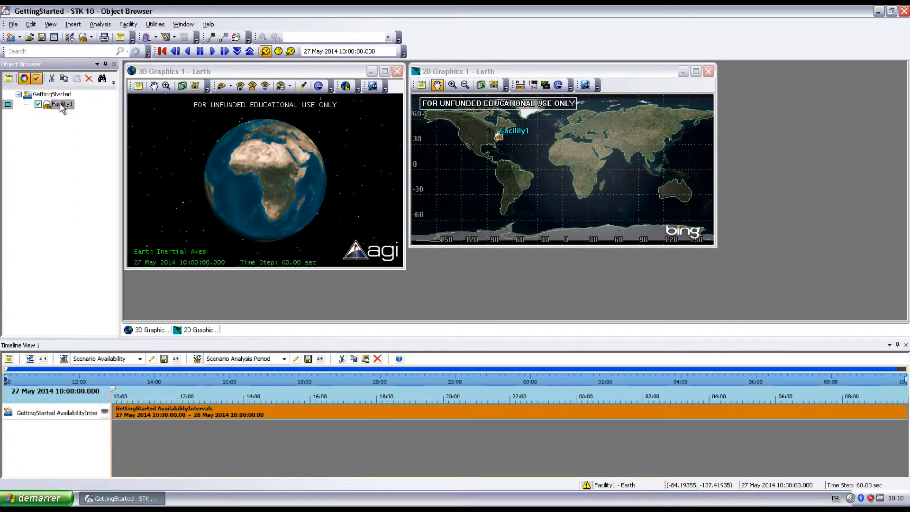
{"action": "right_click", "coordinate": [62, 107]}
{"action": "left_click", "coordinate": [79, 108]}
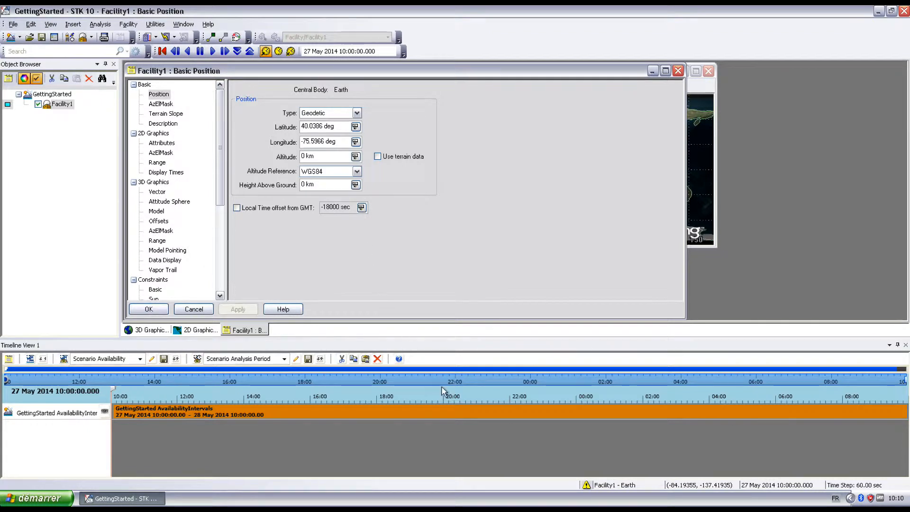
{"action": "double_click", "coordinate": [322, 125]}
{"action": "type", "text": "-31.803"}
{"action": "key", "text": "Tab"}
{"action": "type", "text": "115.885"}
{"action": "key", "text": "Tab"}
{"action": "type", "text": "0.022"}
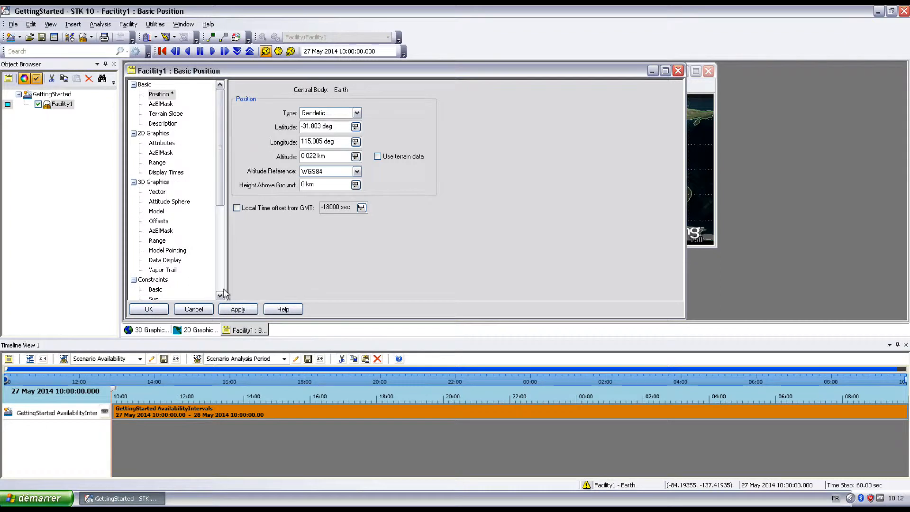
{"action": "left_click", "coordinate": [153, 310]}
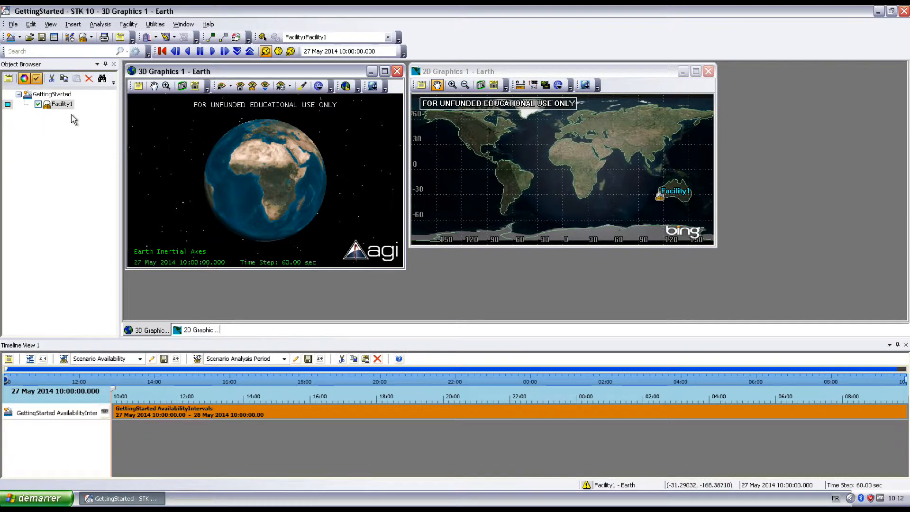
- Rename the facility as Perth
{"action": "right_click", "coordinate": [50, 104]}
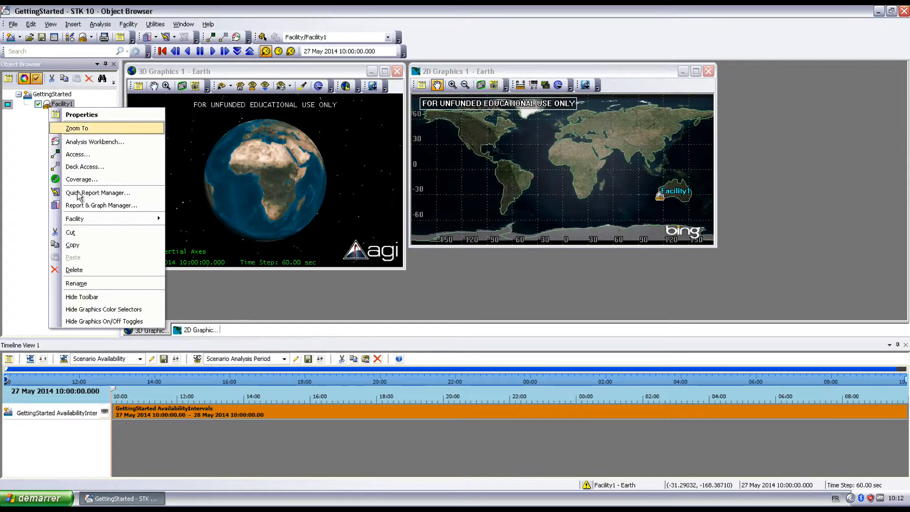
{"action": "left_click", "coordinate": [83, 290]}
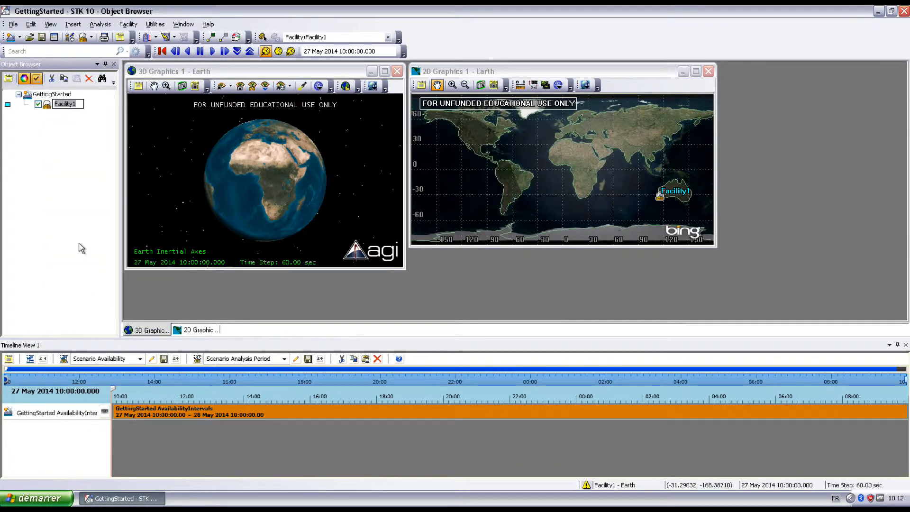
{"action": "type", "text": "PET"}
{"action": "type", "text": "th"}
{"action": "key", "text": "Return"}
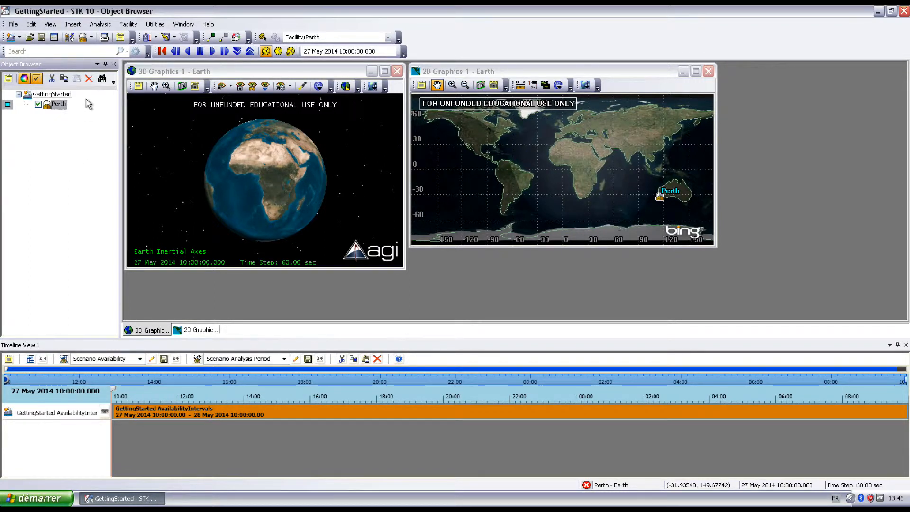
- Start inserting a facility from the standard object database and search the local database for the site name wallops
{"action": "left_click", "coordinate": [70, 38]}
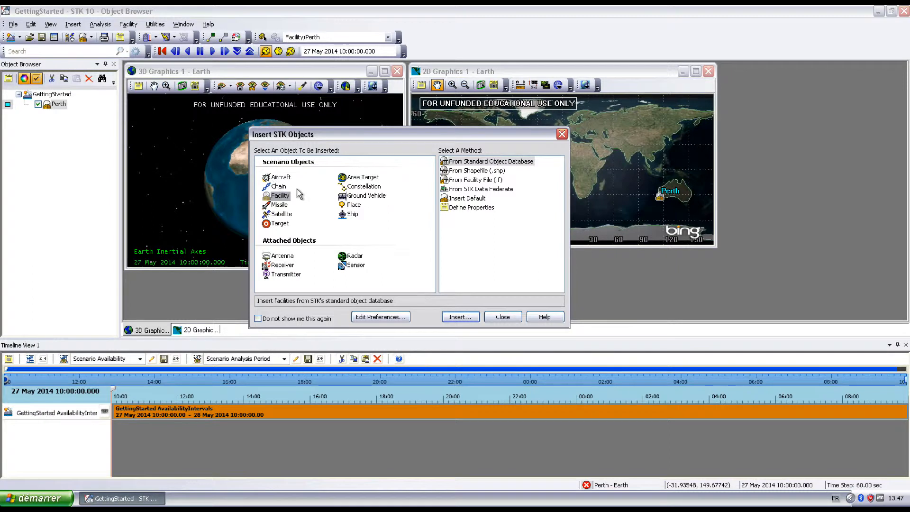
{"action": "left_click", "coordinate": [476, 226]}
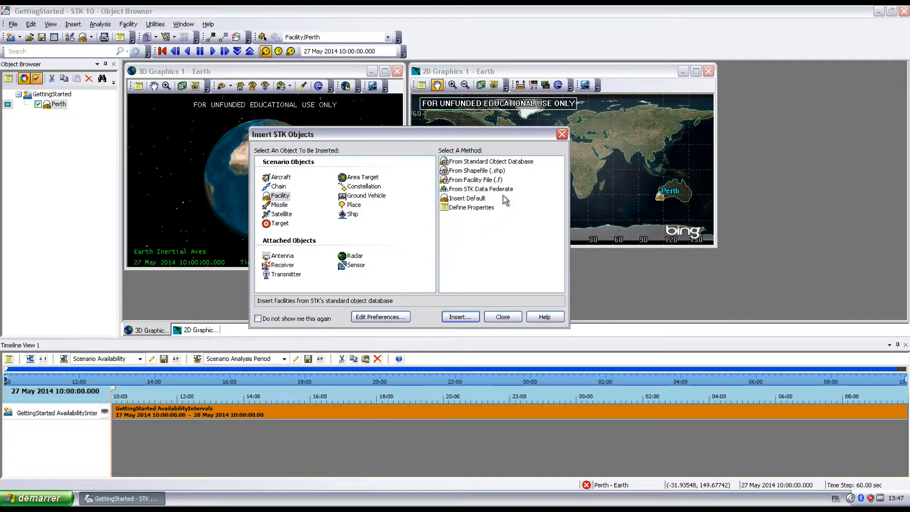
{"action": "left_click", "coordinate": [523, 166]}
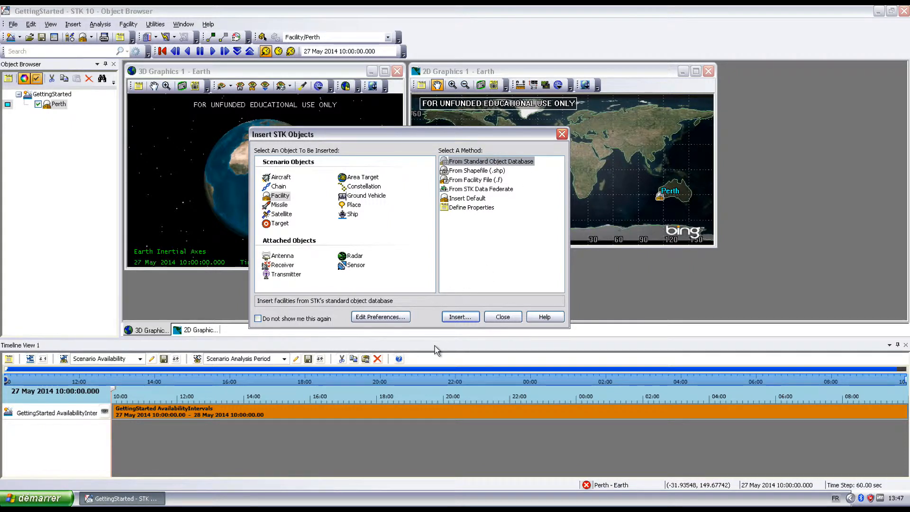
{"action": "left_click", "coordinate": [460, 317]}
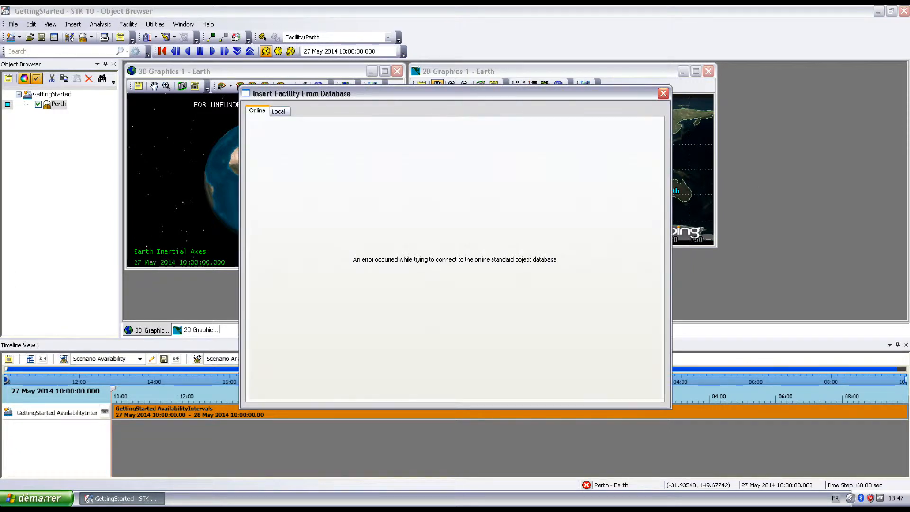
{"action": "left_click", "coordinate": [286, 113]}
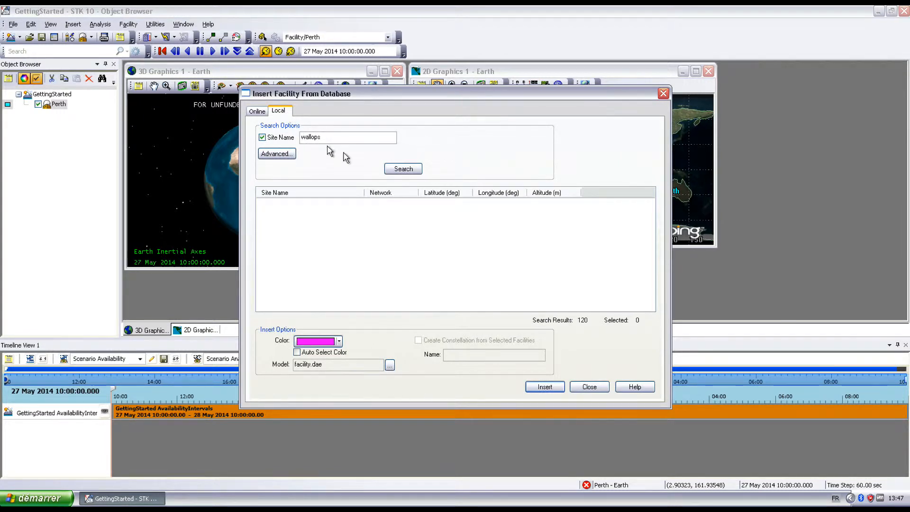
{"action": "left_click", "coordinate": [420, 173]}
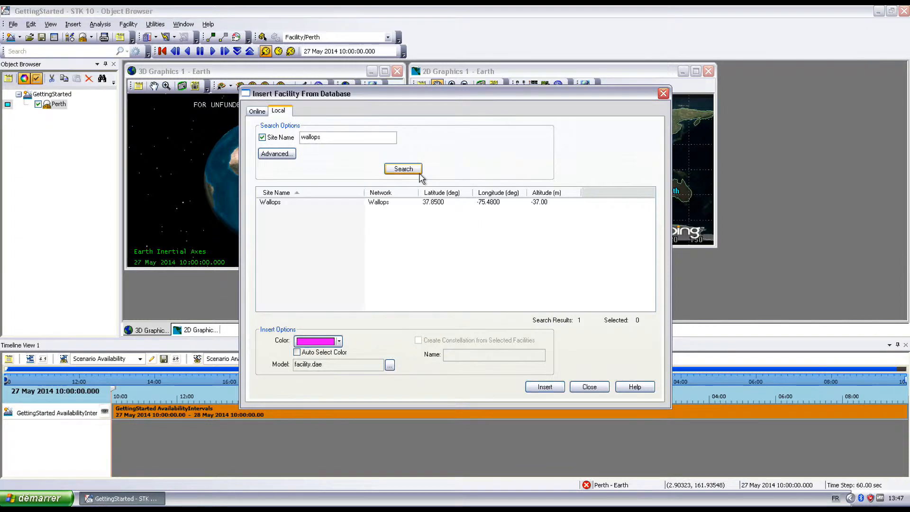
- Insert the Wallops facility into the scenario and check its location on the 3D globe
{"action": "left_click", "coordinate": [353, 203]}
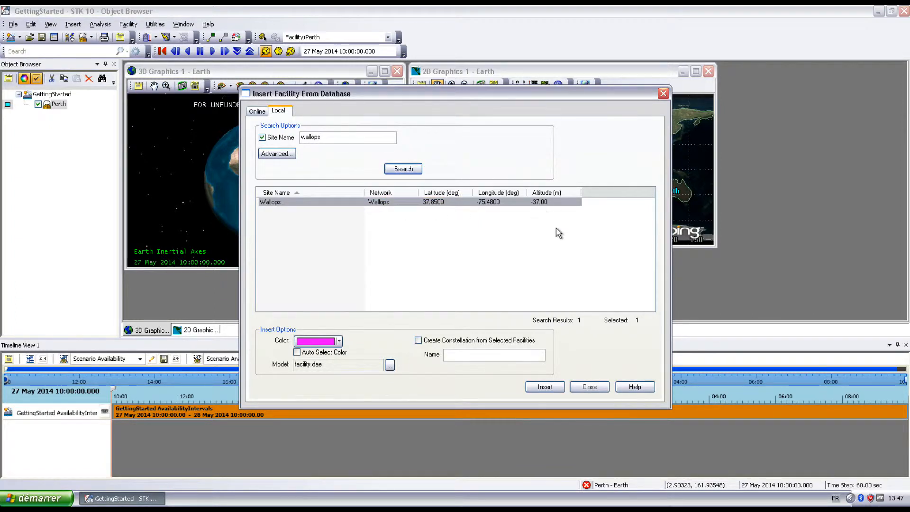
{"action": "left_click", "coordinate": [546, 387]}
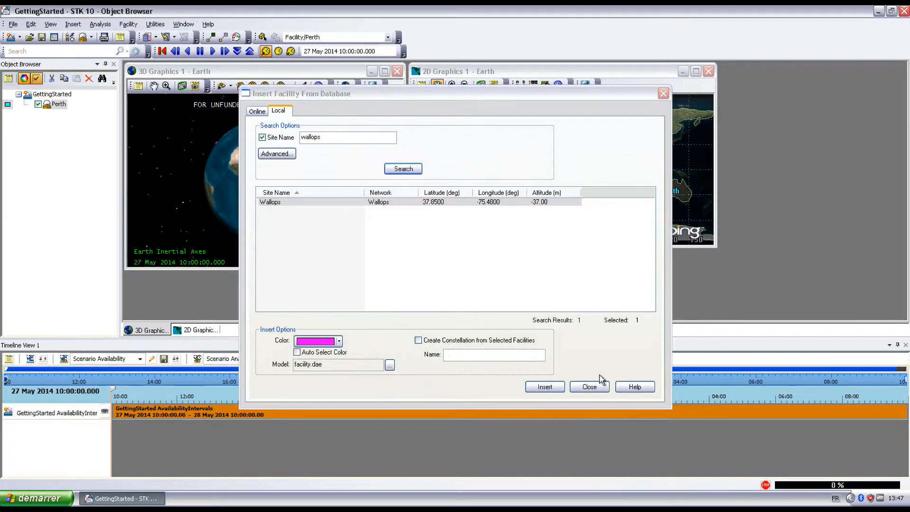
{"action": "left_click", "coordinate": [590, 387]}
{"action": "left_click", "coordinate": [501, 317]}
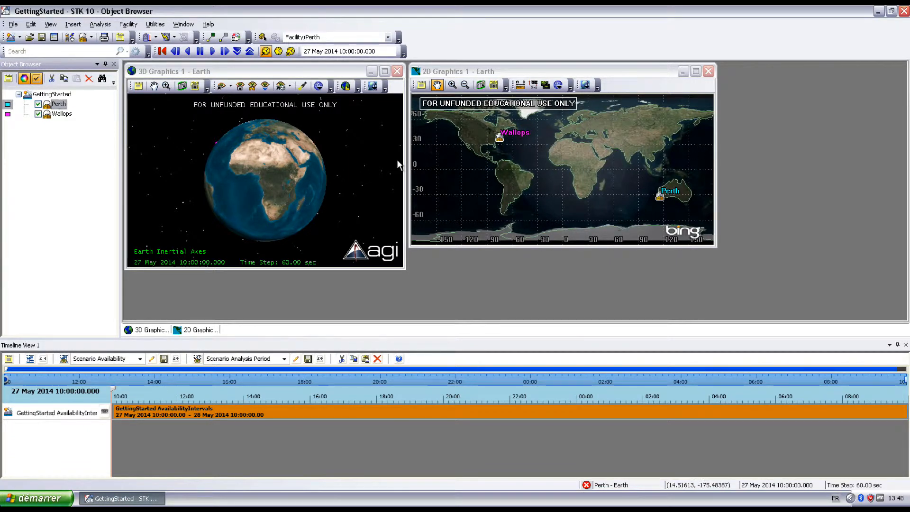
{"action": "left_click", "coordinate": [344, 163]}
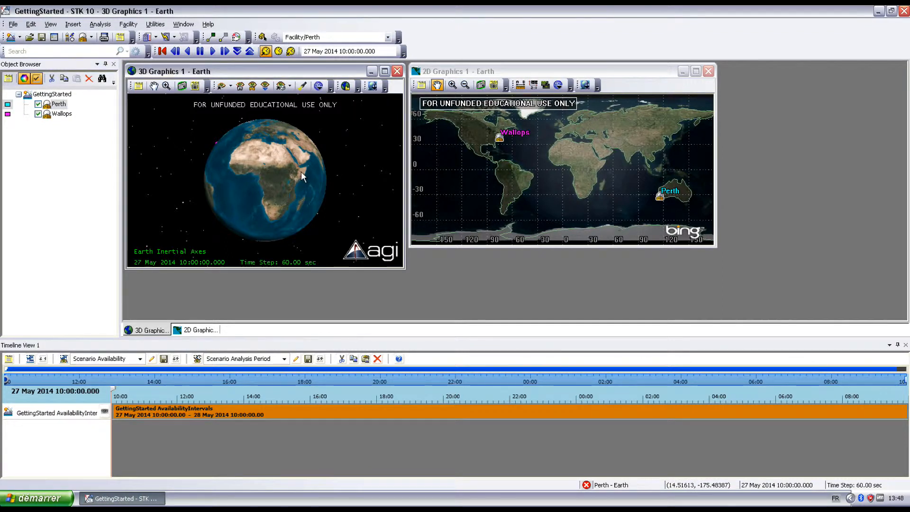
{"action": "left_click_drag", "start_coordinate": [303, 177], "coordinate": [340, 195]}
{"action": "left_click_drag", "start_coordinate": [262, 161], "coordinate": [294, 175]}
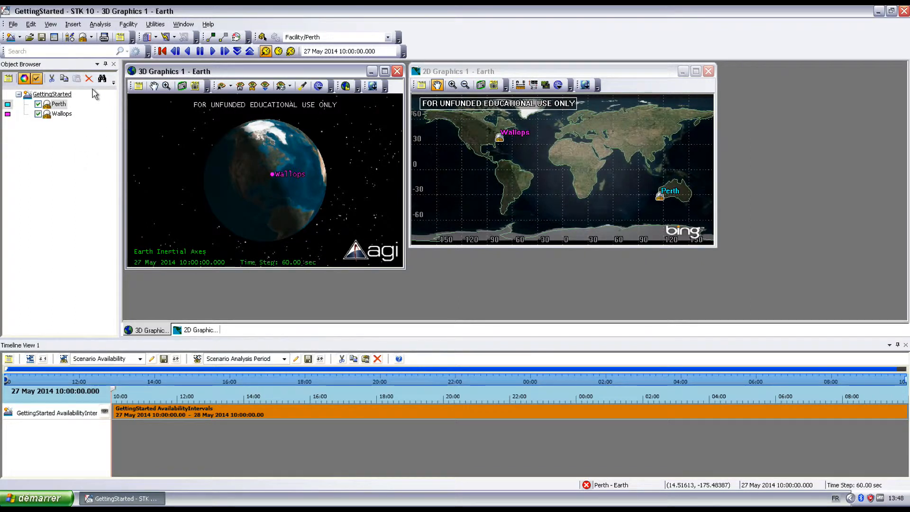
- Start a new satellite with the Orbit Wizard, using the Critically Inclined orbit type and the name MEO
{"action": "left_click", "coordinate": [70, 37]}
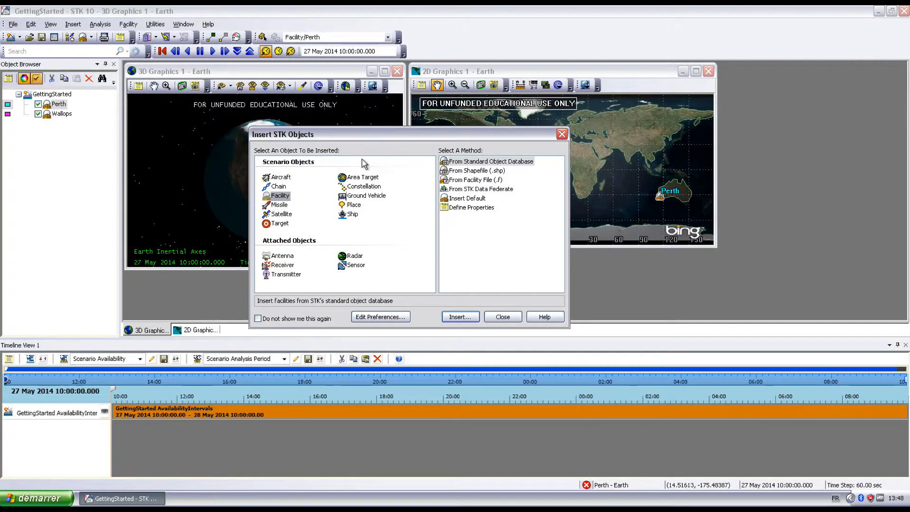
{"action": "left_click", "coordinate": [284, 216]}
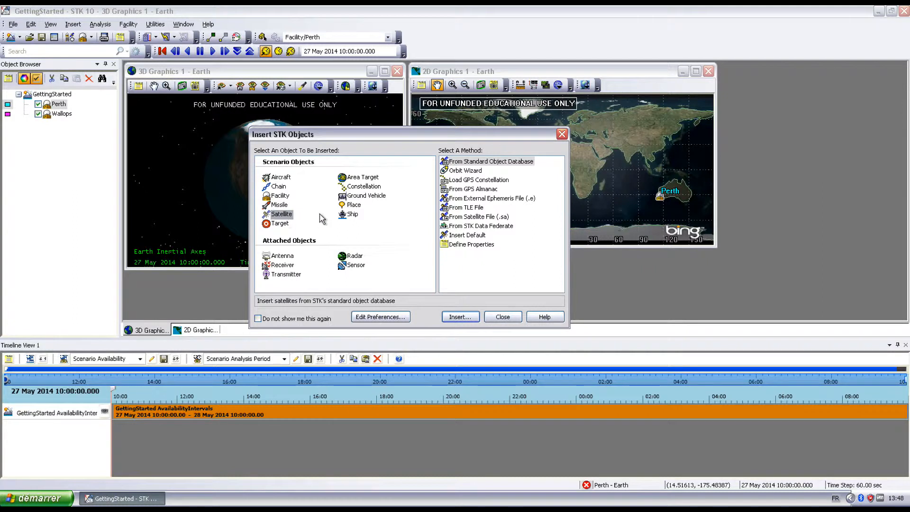
{"action": "left_click", "coordinate": [465, 172]}
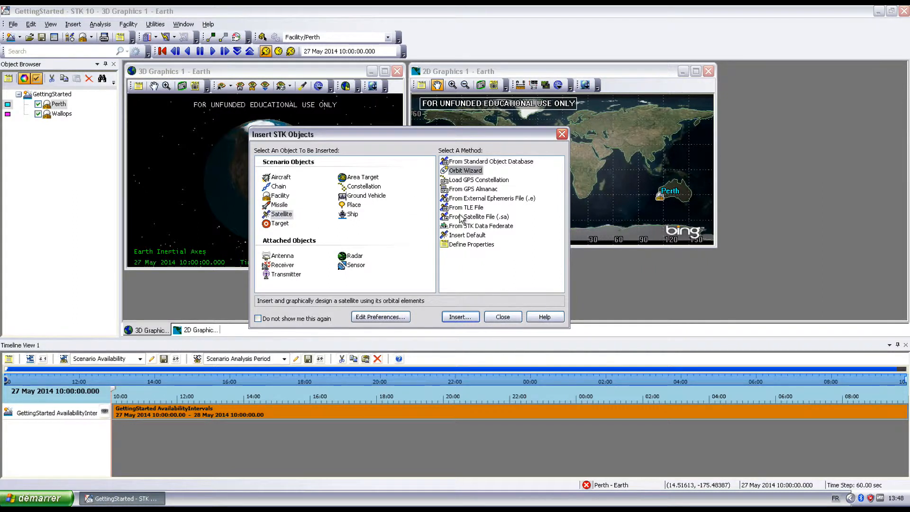
{"action": "left_click", "coordinate": [456, 316]}
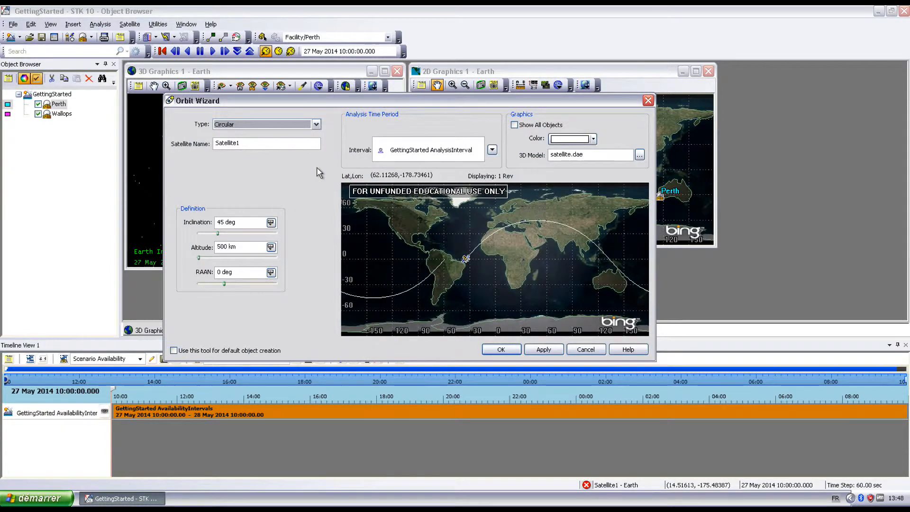
{"action": "left_click", "coordinate": [317, 124]}
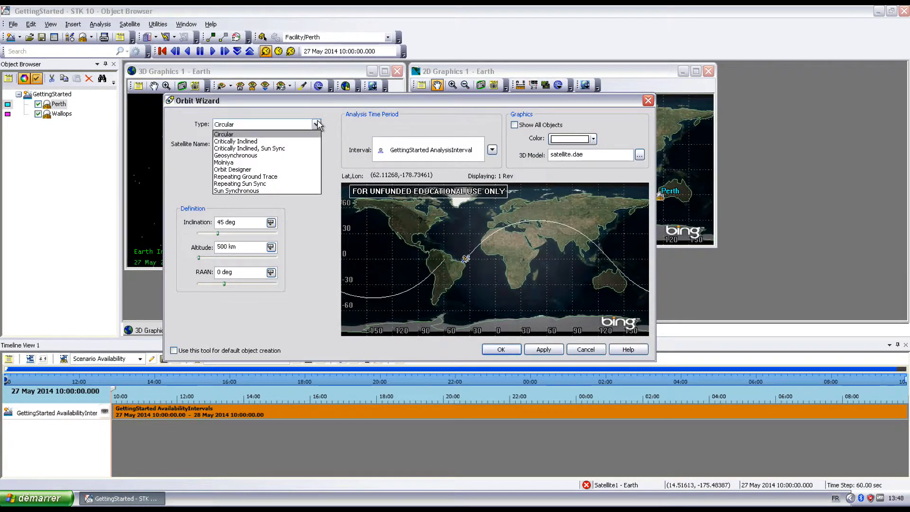
{"action": "left_click", "coordinate": [272, 143]}
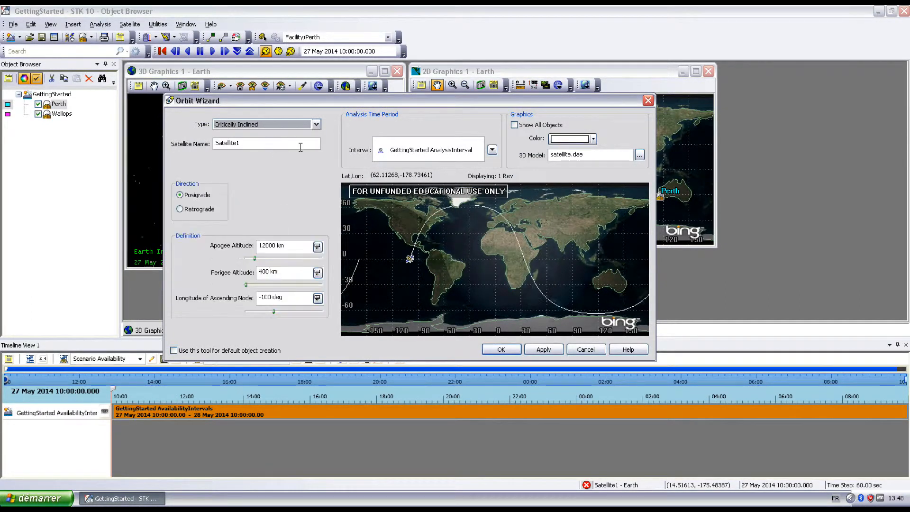
{"action": "left_click", "coordinate": [263, 139]}
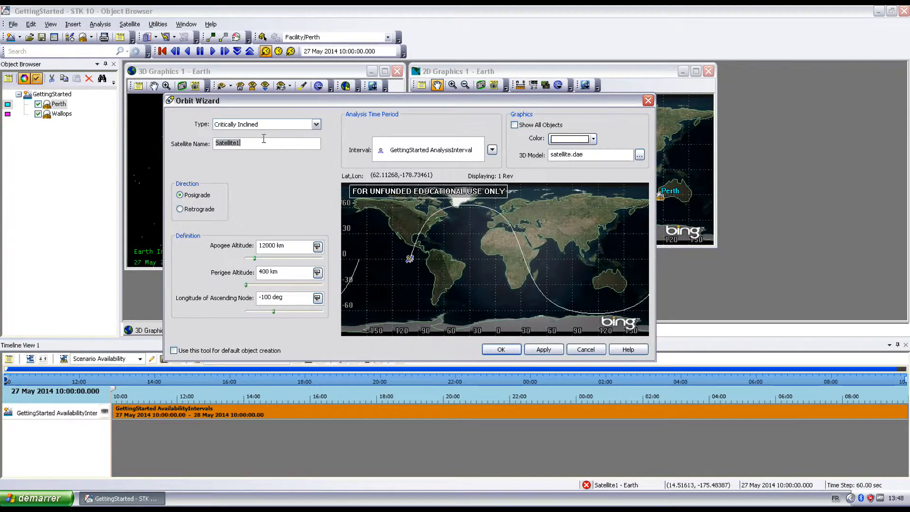
{"action": "type", "text": "MEO"}
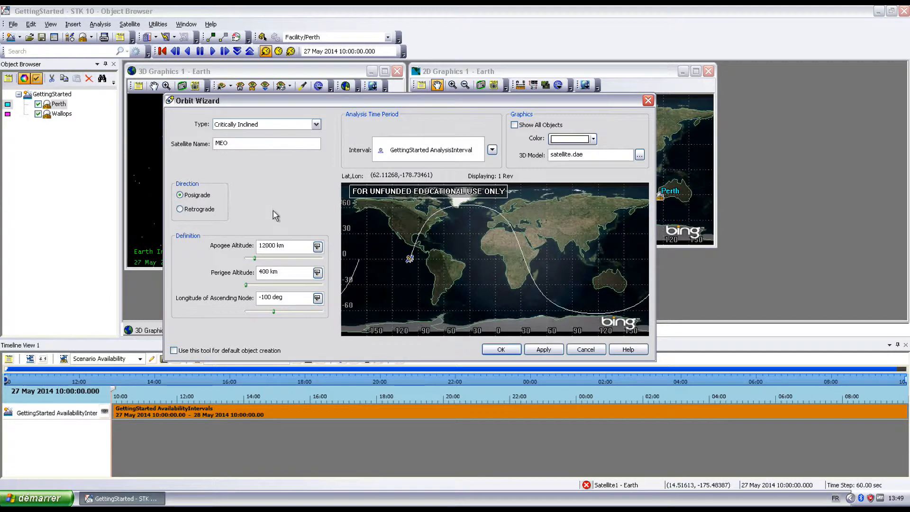
- Set the satellite's apogee altitude to 15000 km and perigee altitude to 1500 km, and create it
{"action": "key", "text": "BackSpace"}
{"action": "type", "text": "5"}
{"action": "left_click", "coordinate": [262, 274]}
{"action": "key", "text": "BackSpace"}
{"action": "type", "text": "15"}
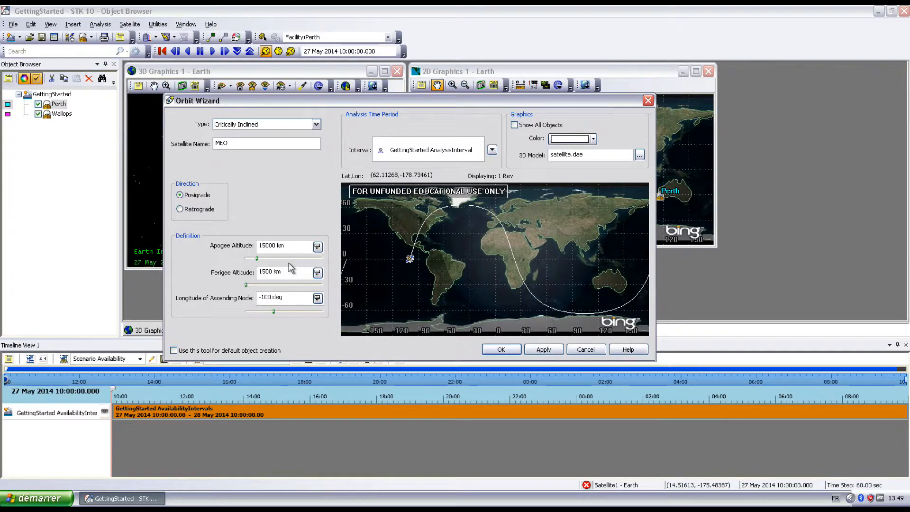
{"action": "key", "text": "Return"}
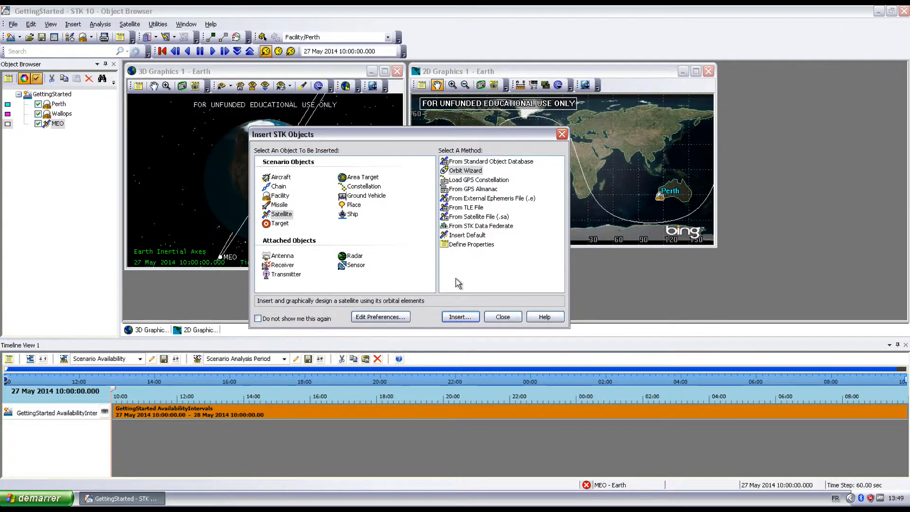
- Close the object insertion dialog and enlarge the 3D and 2D graphics windows side by side
{"action": "left_click", "coordinate": [499, 318]}
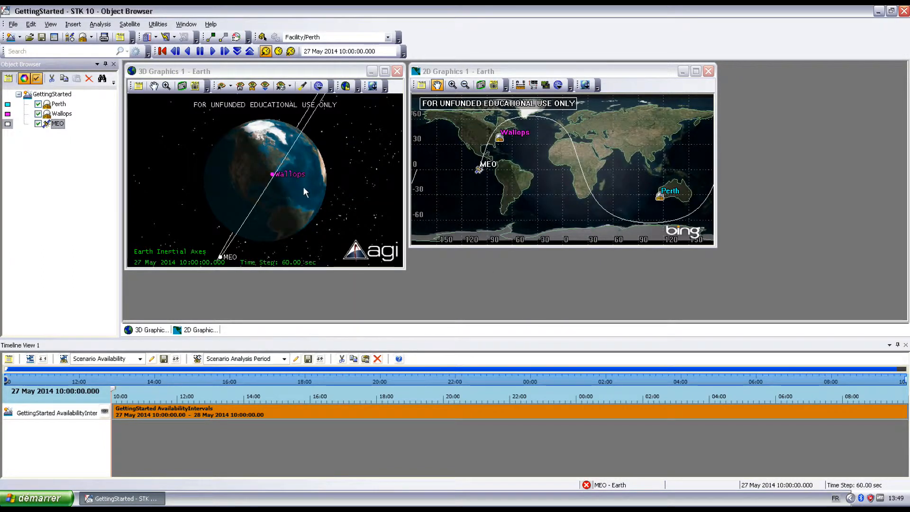
{"action": "left_click_drag", "start_coordinate": [594, 70], "coordinate": [787, 71]}
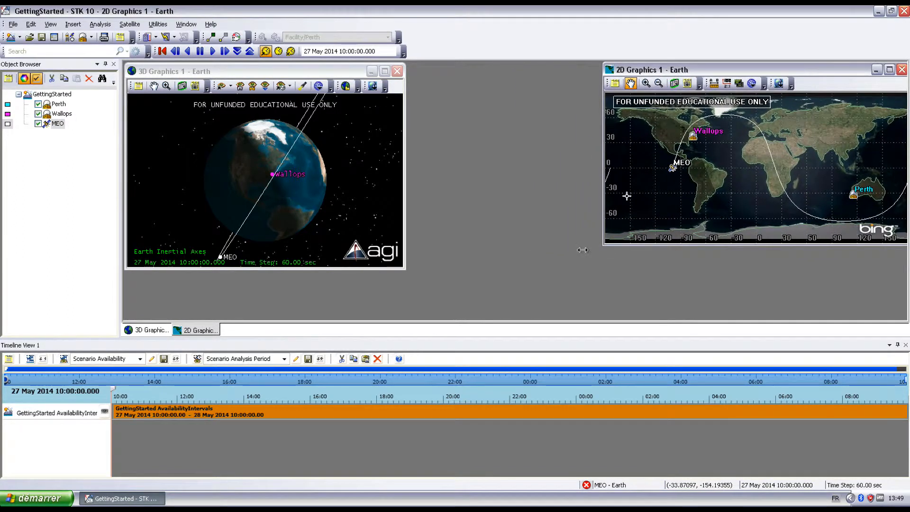
{"action": "left_click_drag", "start_coordinate": [602, 250], "coordinate": [544, 316]}
{"action": "left_click_drag", "start_coordinate": [405, 269], "coordinate": [527, 316]}
- Play the scenario animation with MEO's whole orbit in the 3D view and raise the time step to 300 sec
{"action": "left_click_drag", "start_coordinate": [327, 161], "coordinate": [391, 139]}
{"action": "scroll", "coordinate": [390, 141], "scroll_direction": "down", "scroll_amount": 1}
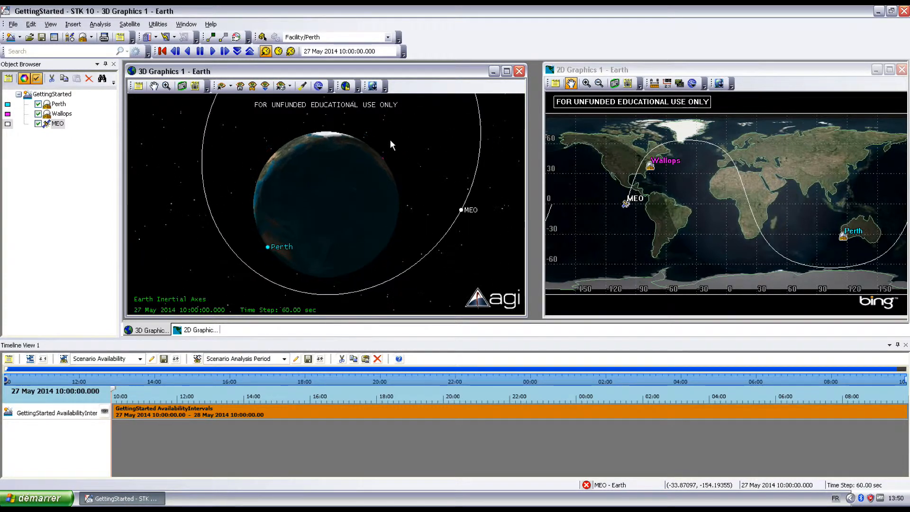
{"action": "scroll", "coordinate": [390, 139], "scroll_direction": "down", "scroll_amount": 2}
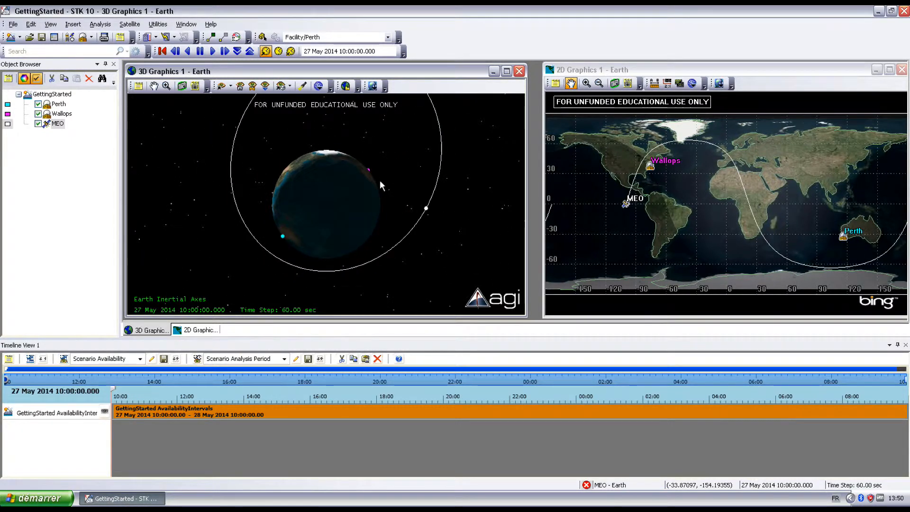
{"action": "mouse_move", "coordinate": [364, 166]}
{"action": "left_mouse_down"}
{"action": "mouse_move", "coordinate": [368, 240]}
{"action": "mouse_move", "coordinate": [358, 174]}
{"action": "left_mouse_up"}
{"action": "scroll", "coordinate": [314, 166], "scroll_direction": "down", "scroll_amount": 3}
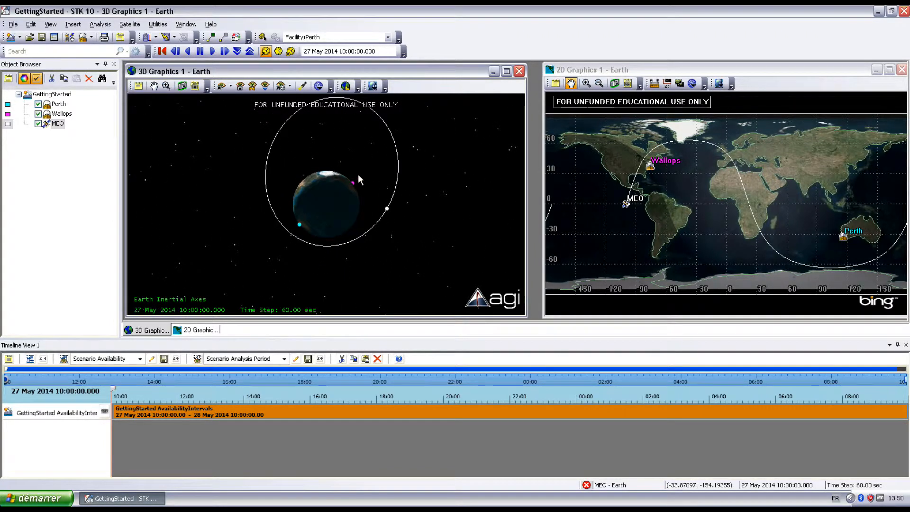
{"action": "left_click_drag", "start_coordinate": [338, 149], "coordinate": [372, 197]}
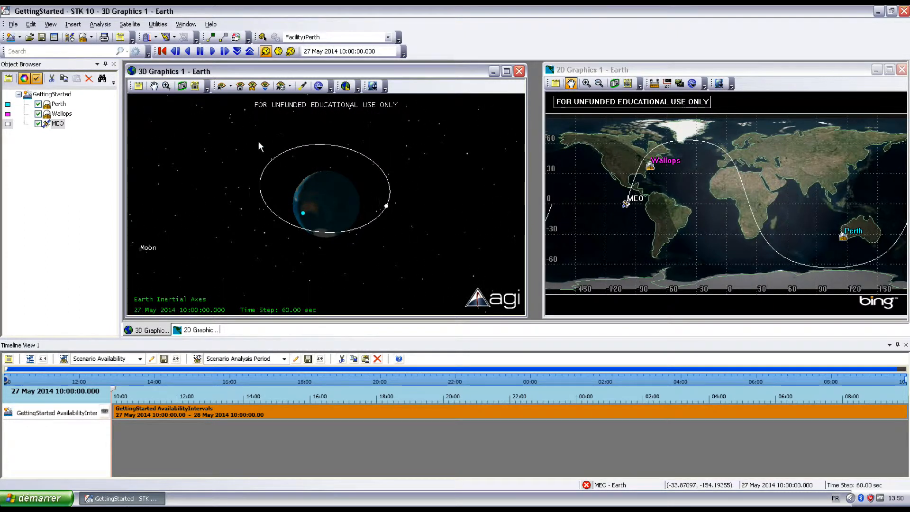
{"action": "left_click", "coordinate": [215, 51]}
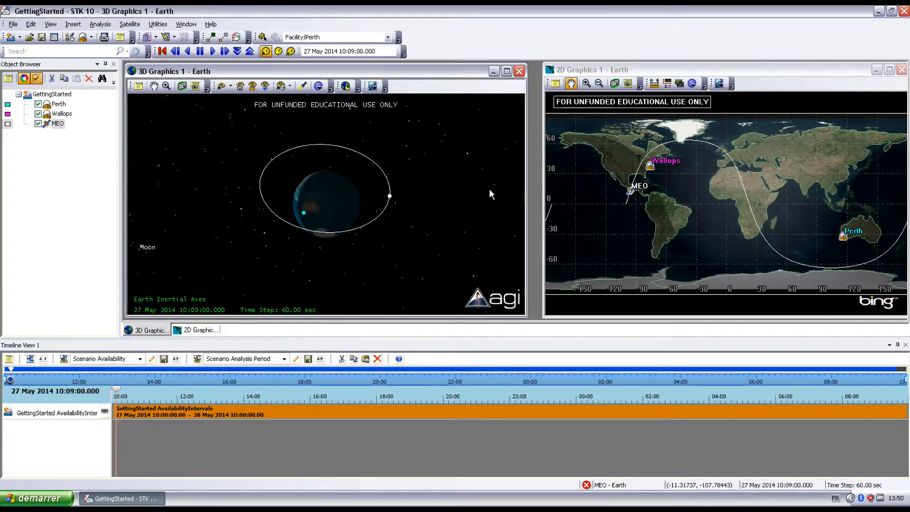
{"action": "left_click", "coordinate": [250, 51]}
{"action": "left_click", "coordinate": [250, 51]}
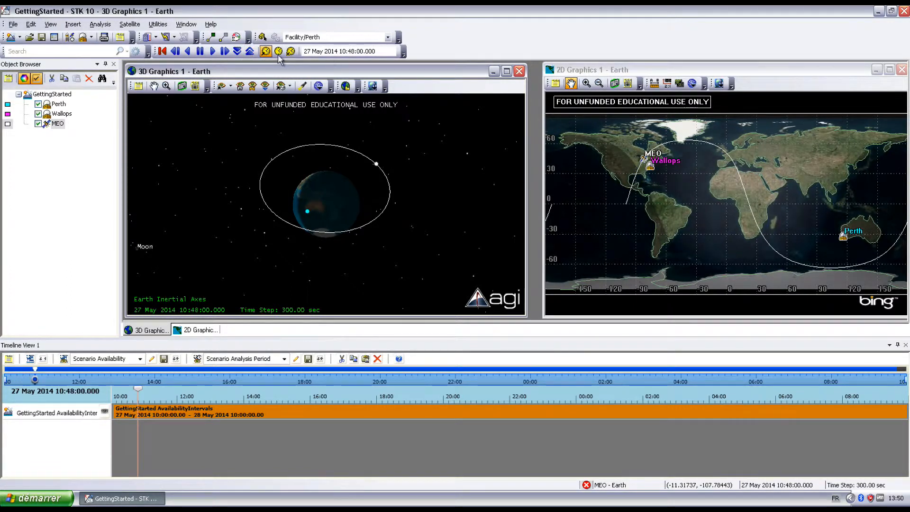
- Reduce the animation time step to 60 sec, play the animation in reverse and pause it
{"action": "left_click", "coordinate": [237, 52]}
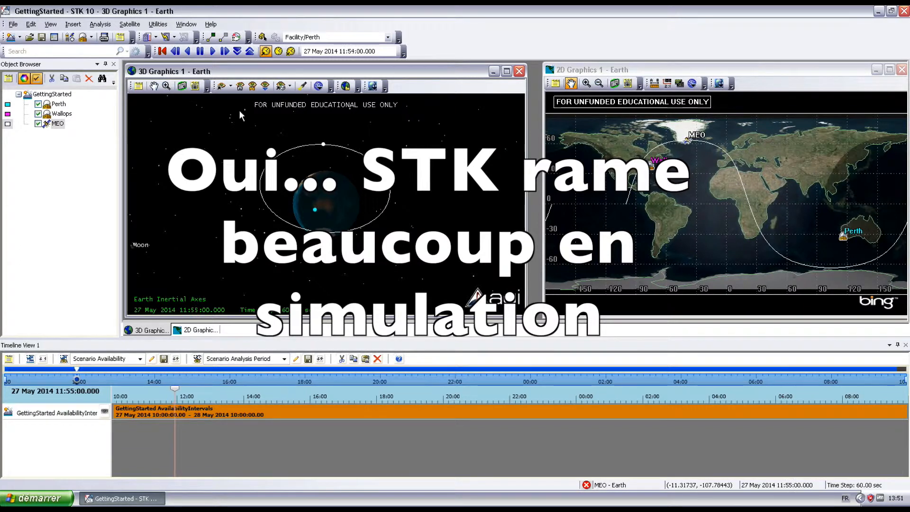
{"action": "left_click", "coordinate": [188, 53]}
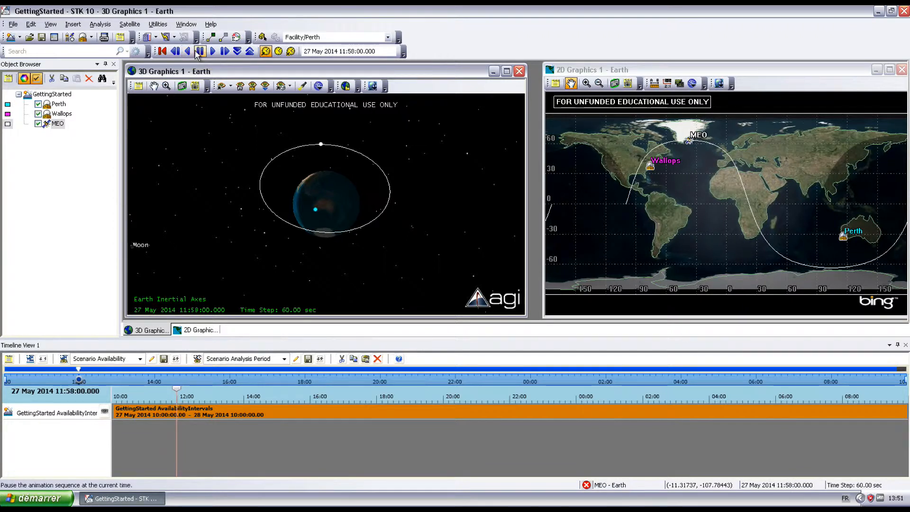
{"action": "left_click", "coordinate": [201, 55]}
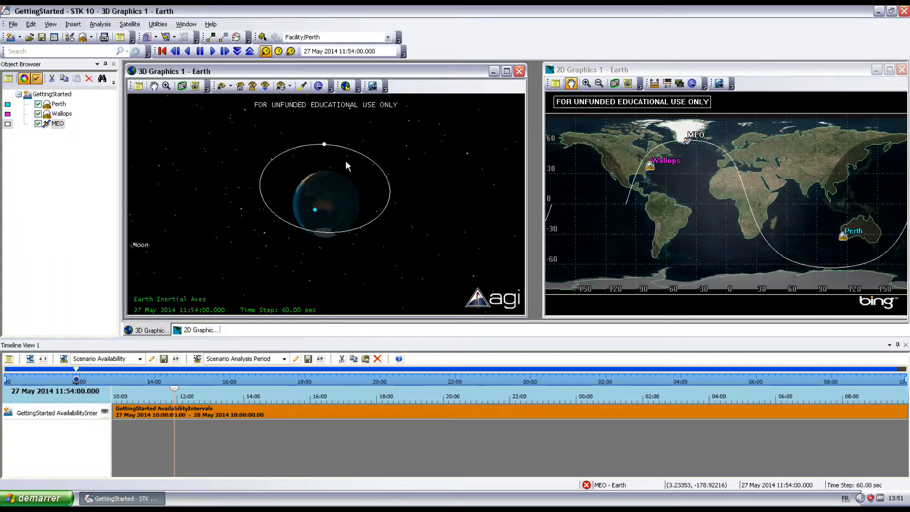
- Set the Perth facility's marker style to a square in its 2D graphics attributes
{"action": "left_click", "coordinate": [58, 104]}
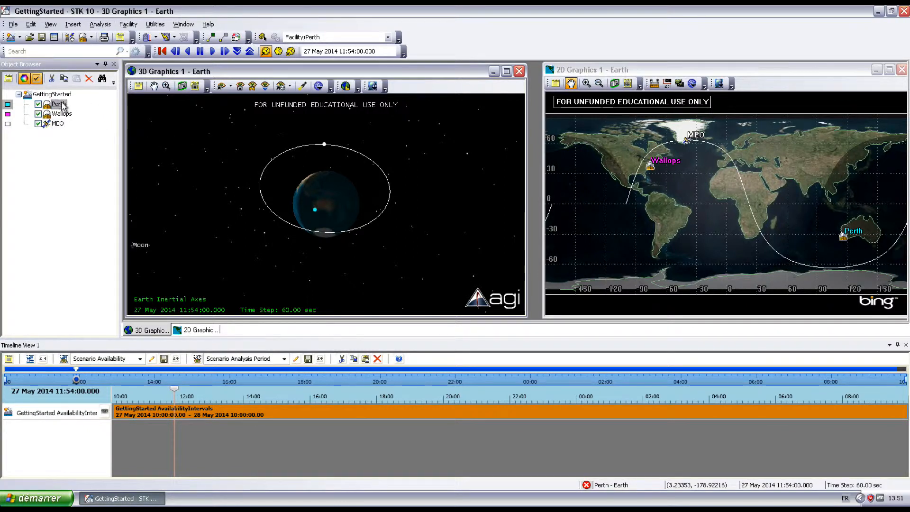
{"action": "right_click", "coordinate": [61, 105]}
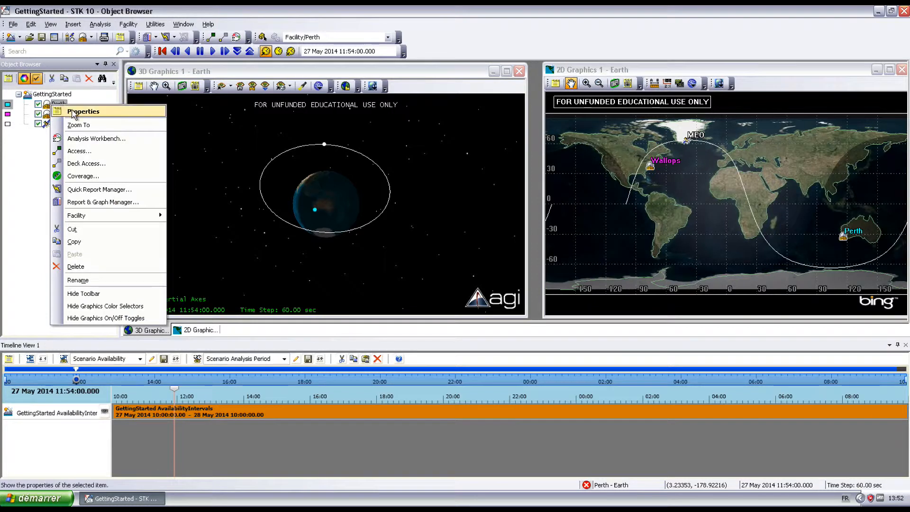
{"action": "left_click", "coordinate": [74, 113]}
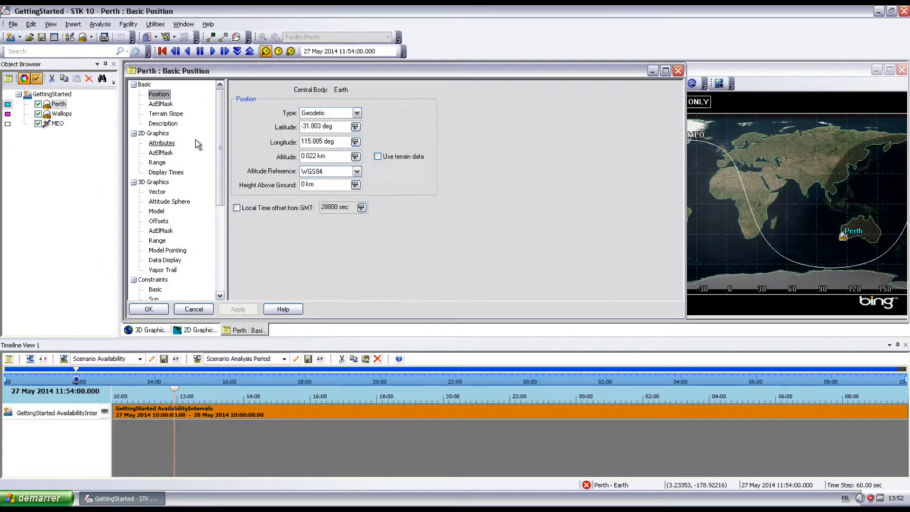
{"action": "left_click", "coordinate": [160, 135]}
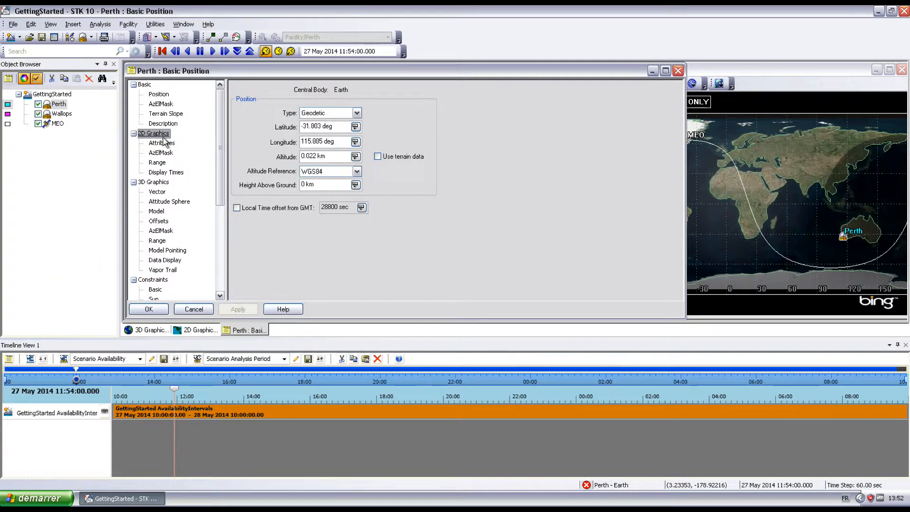
{"action": "left_click", "coordinate": [162, 143]}
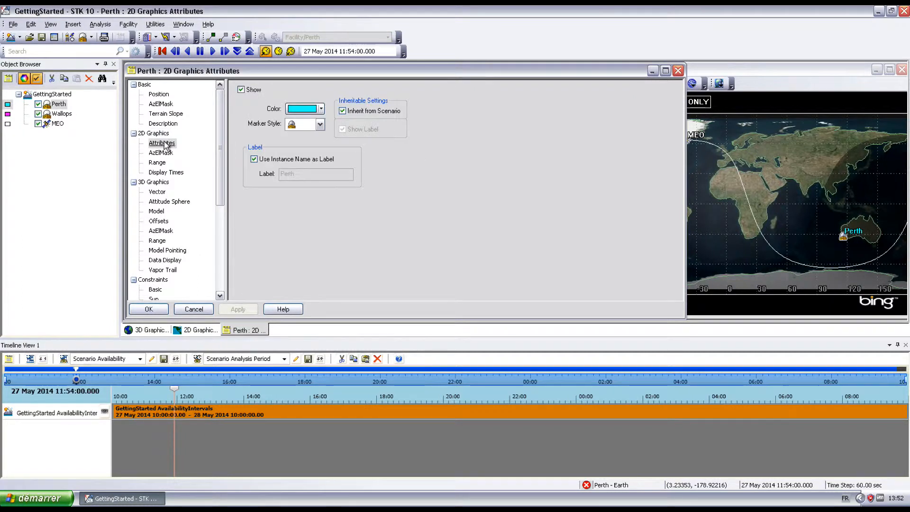
{"action": "left_click", "coordinate": [320, 124]}
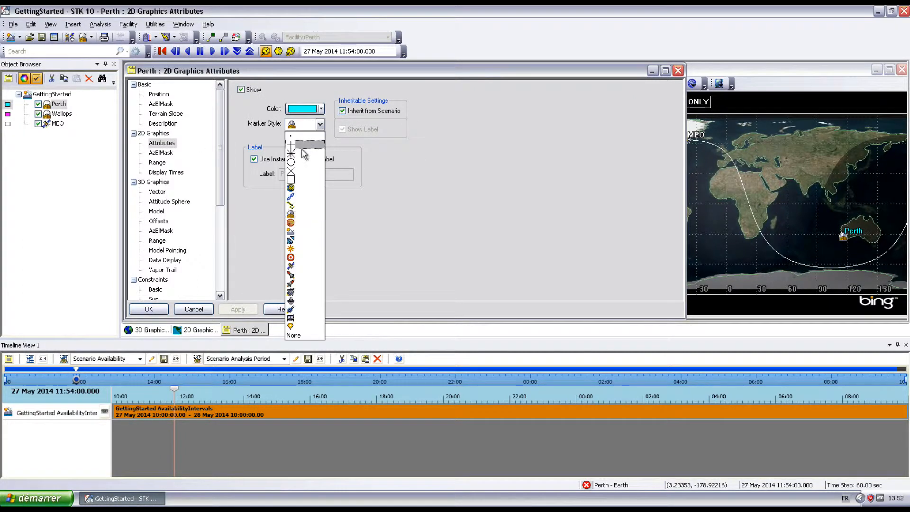
{"action": "left_click", "coordinate": [300, 180]}
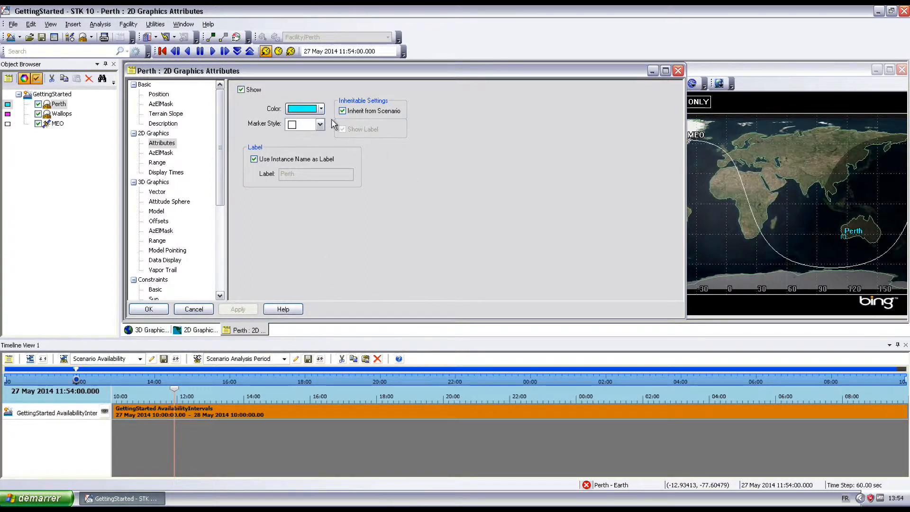
- Change Perth's 2D graphics color to yellow, apply it and close the facility's properties
{"action": "left_click", "coordinate": [321, 109]}
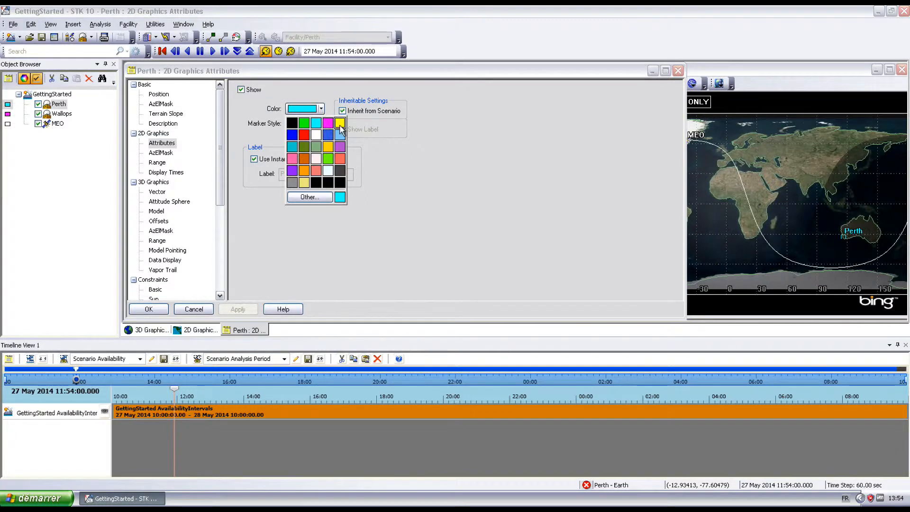
{"action": "left_click", "coordinate": [340, 123]}
{"action": "left_click", "coordinate": [238, 309]}
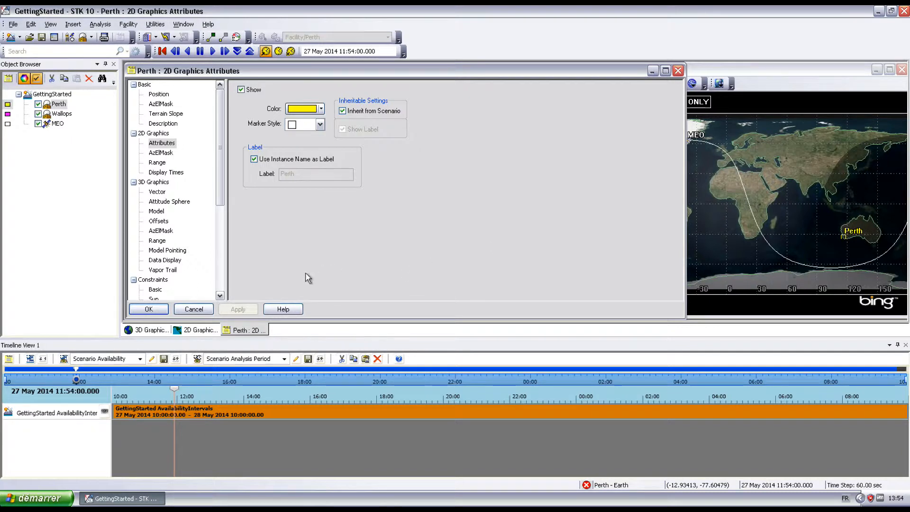
{"action": "left_click", "coordinate": [144, 311]}
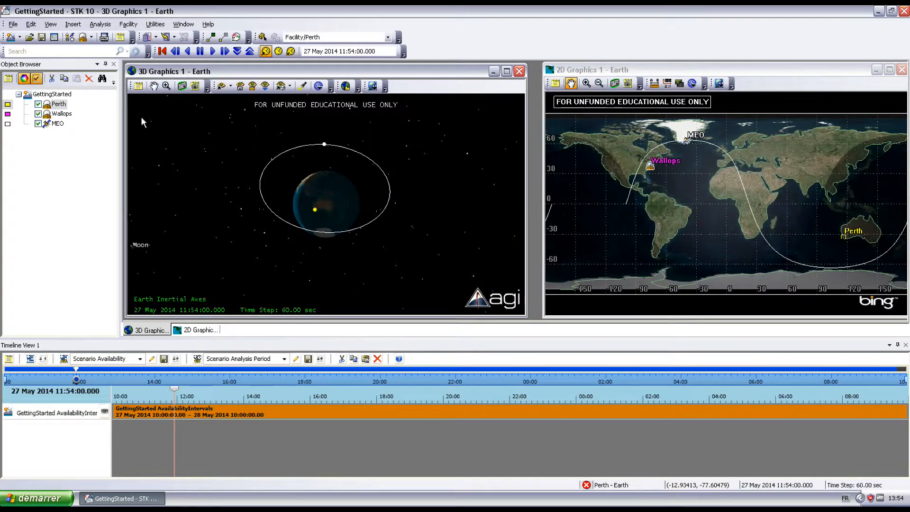
- Turn off Show Ground Tracks/Routes in the GettingStarted scenario's 2D Graphics global attributes, apply the change and close the properties
{"action": "left_click", "coordinate": [64, 95]}
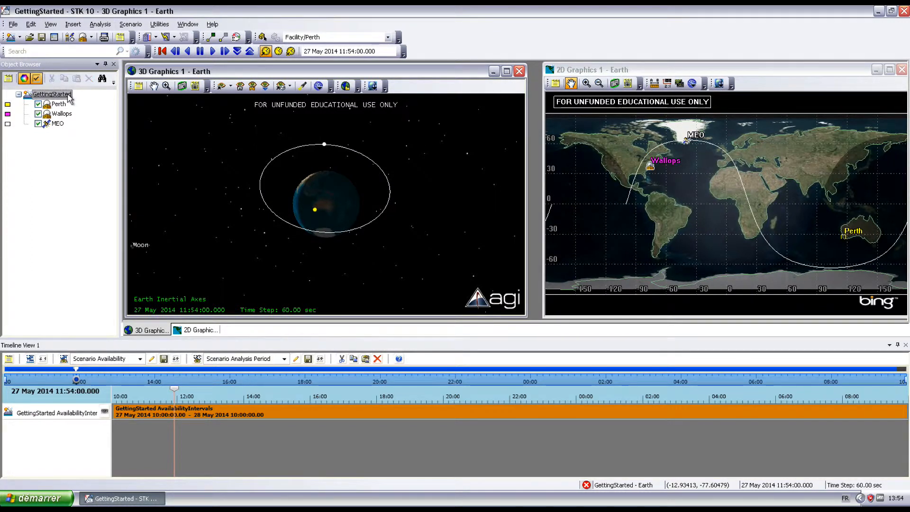
{"action": "right_click", "coordinate": [69, 97]}
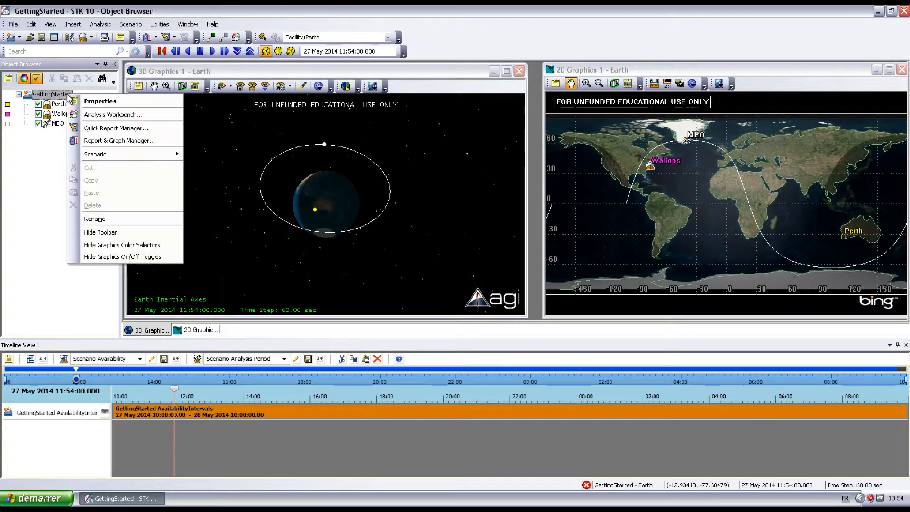
{"action": "left_click", "coordinate": [78, 98]}
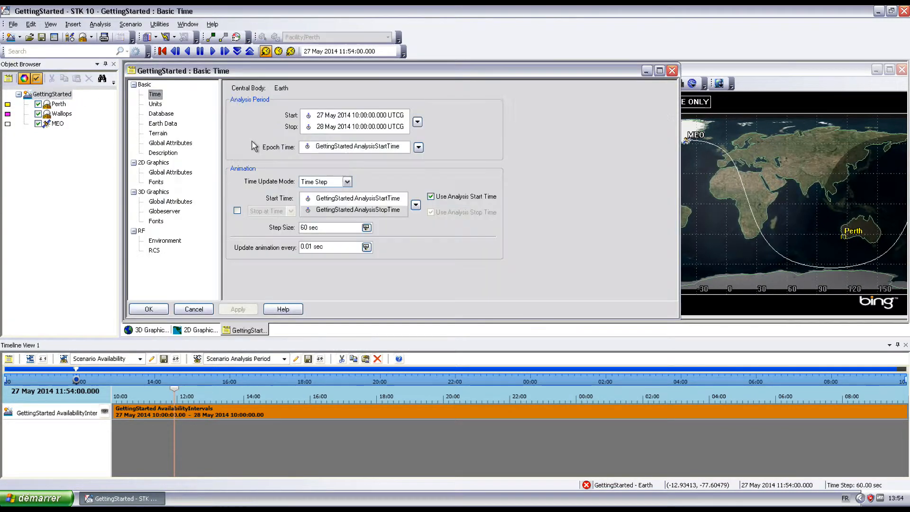
{"action": "left_click", "coordinate": [162, 174]}
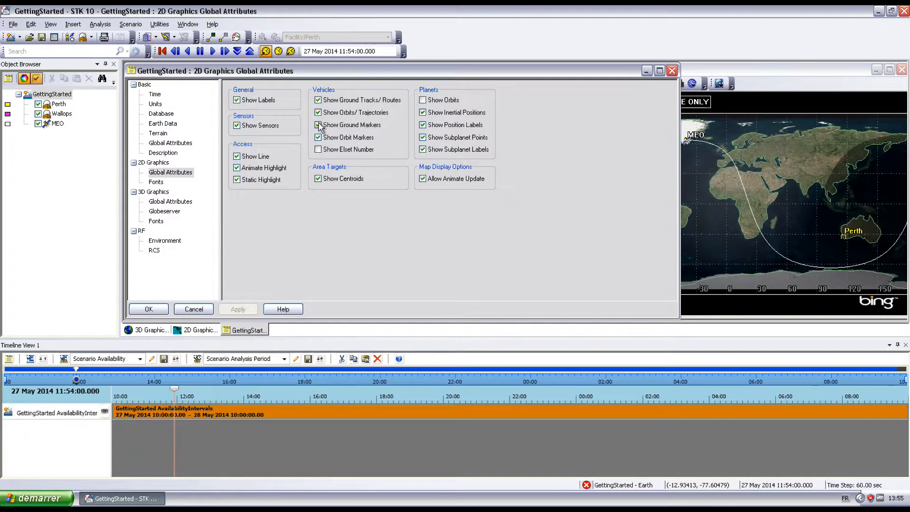
{"action": "left_click", "coordinate": [319, 101]}
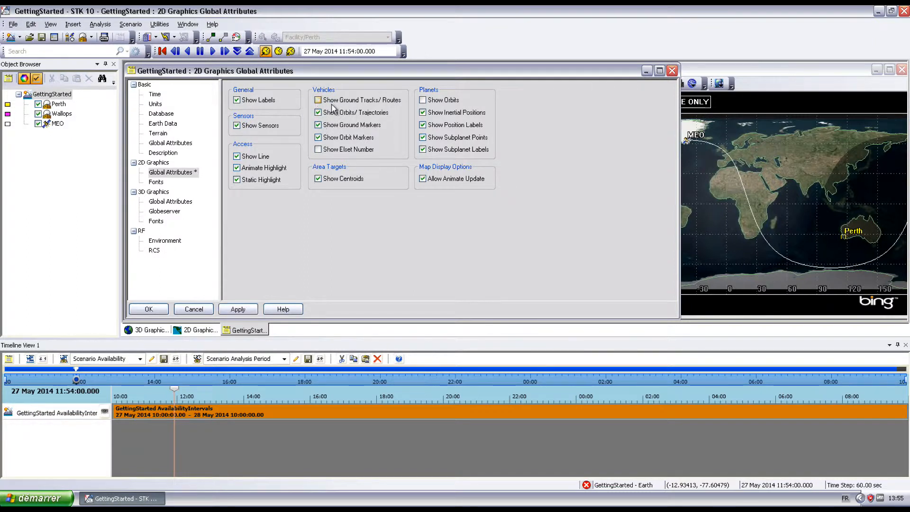
{"action": "left_click", "coordinate": [238, 310]}
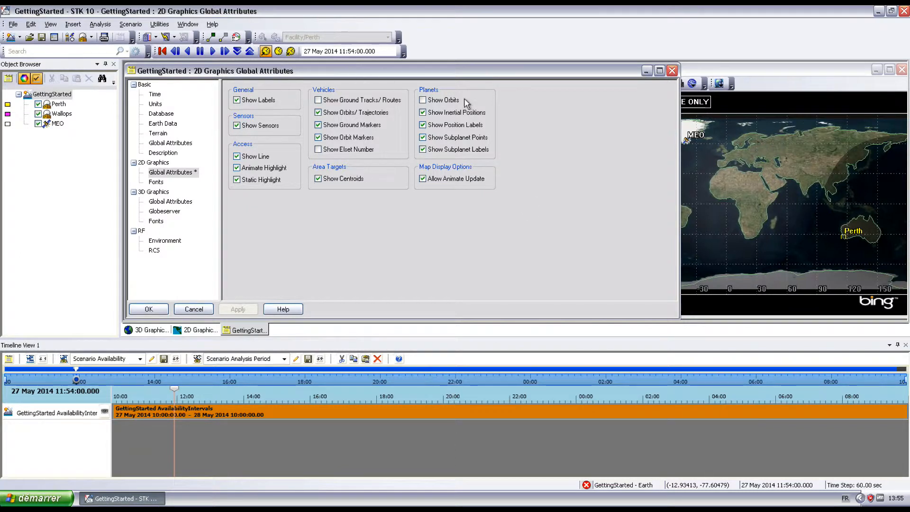
{"action": "left_click", "coordinate": [154, 314]}
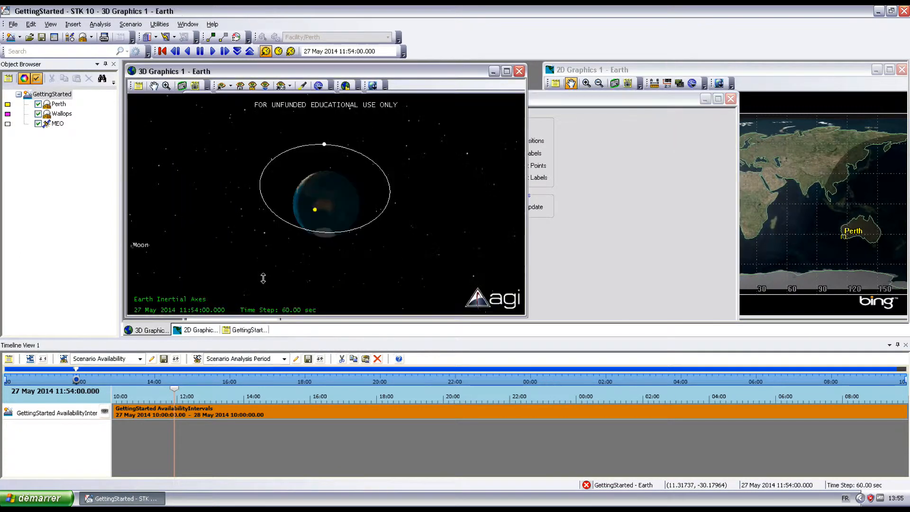
{"action": "left_click", "coordinate": [599, 195]}
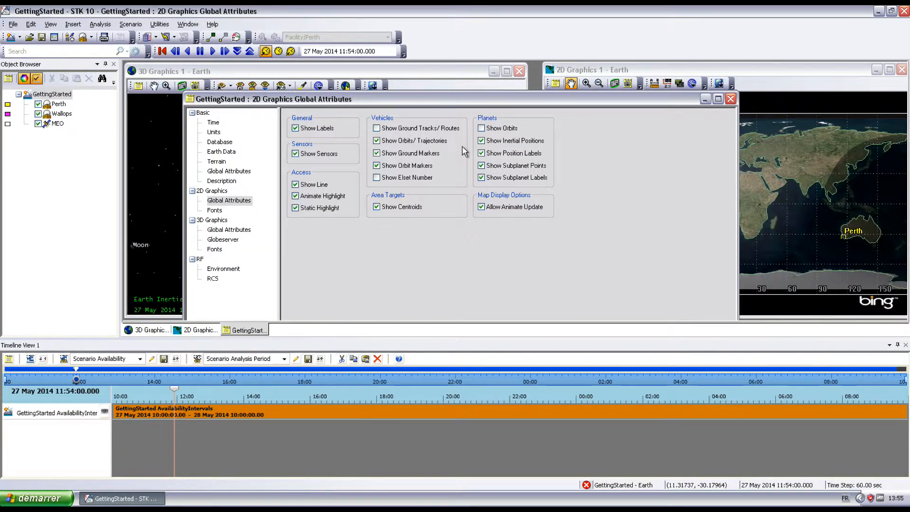
{"action": "left_click_drag", "start_coordinate": [426, 98], "coordinate": [392, 72]}
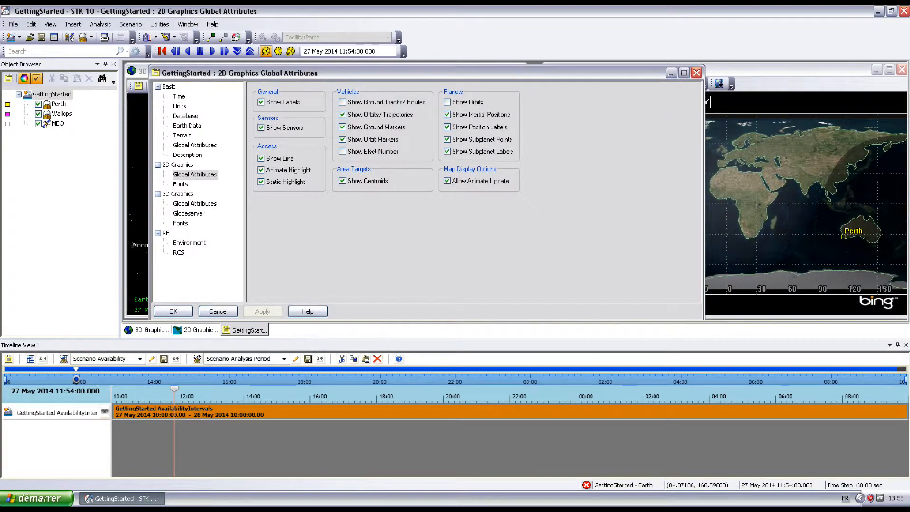
{"action": "left_click", "coordinate": [174, 311]}
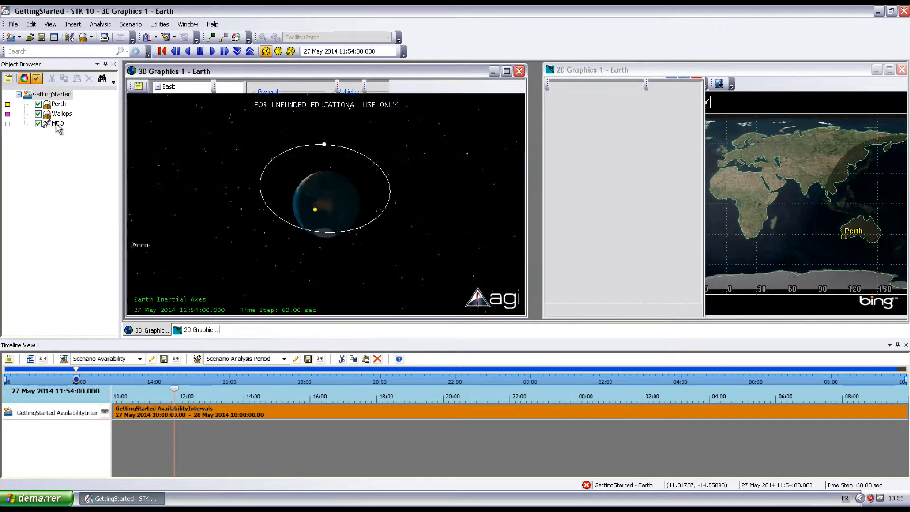
- Disable Inherit from Scenario in MEO's 2D graphics attributes, turn on Show Ground Track, apply the change and close the properties
{"action": "right_click", "coordinate": [57, 124]}
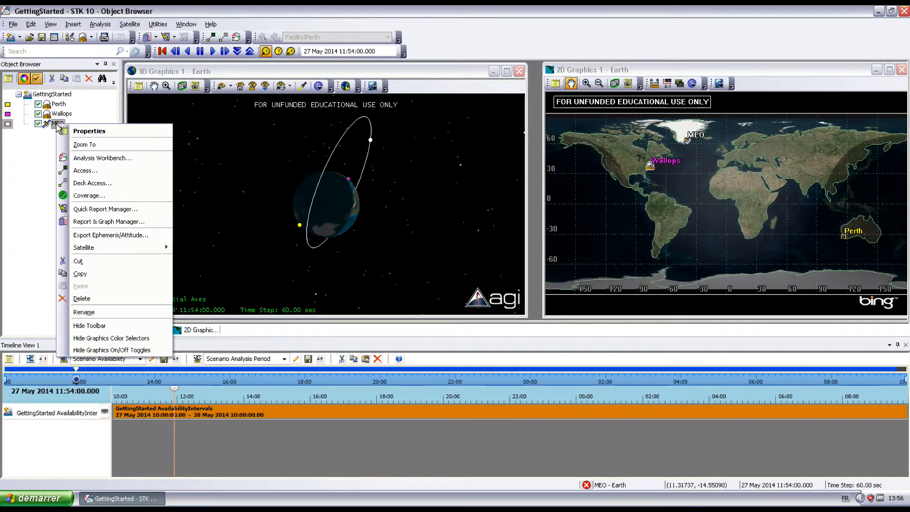
{"action": "left_click", "coordinate": [81, 131]}
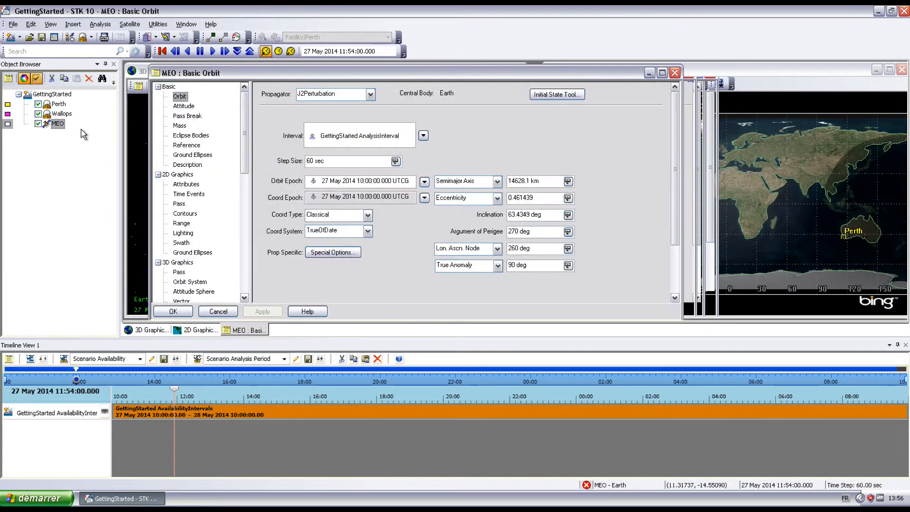
{"action": "left_click", "coordinate": [195, 185]}
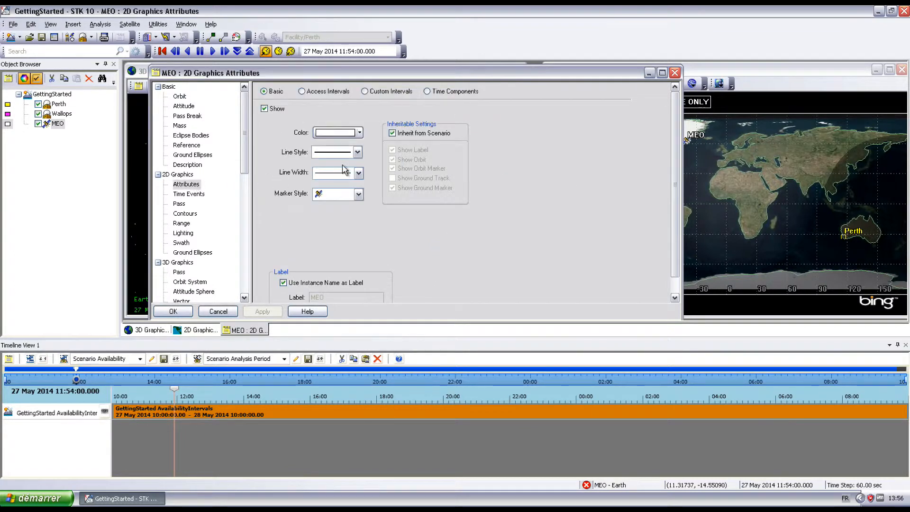
{"action": "scroll", "coordinate": [427, 142], "scroll_direction": "down", "scroll_amount": 1}
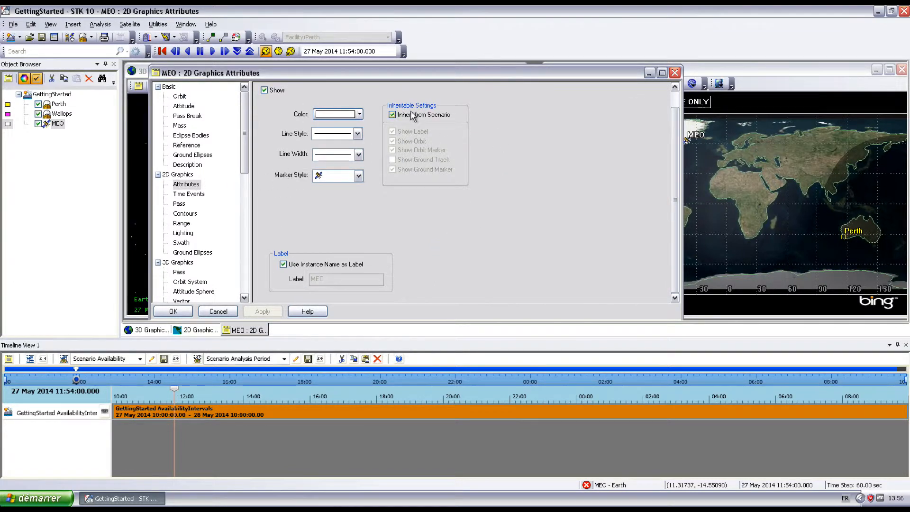
{"action": "left_click", "coordinate": [393, 114]}
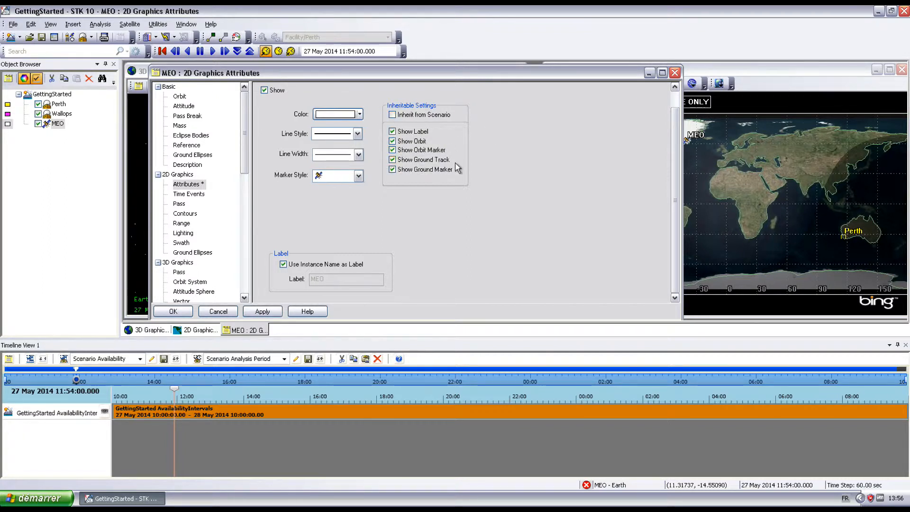
{"action": "left_click", "coordinate": [263, 313]}
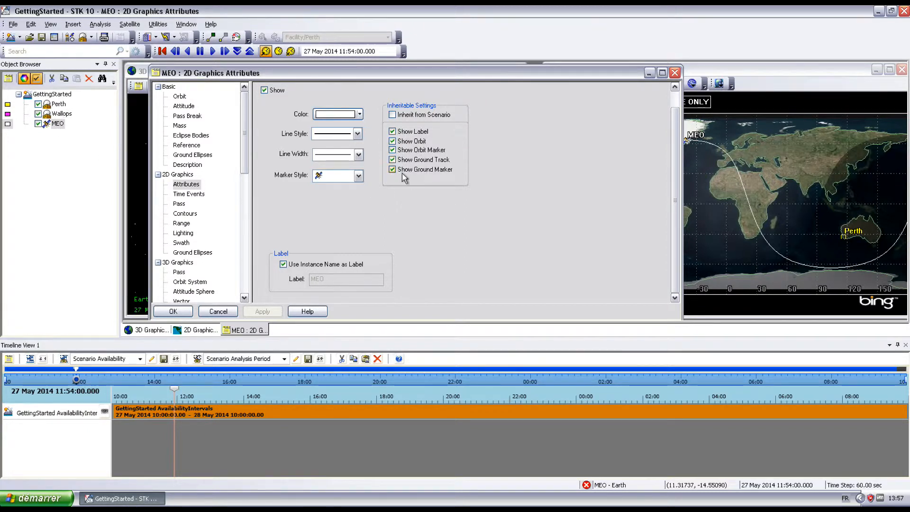
{"action": "left_click", "coordinate": [173, 311]}
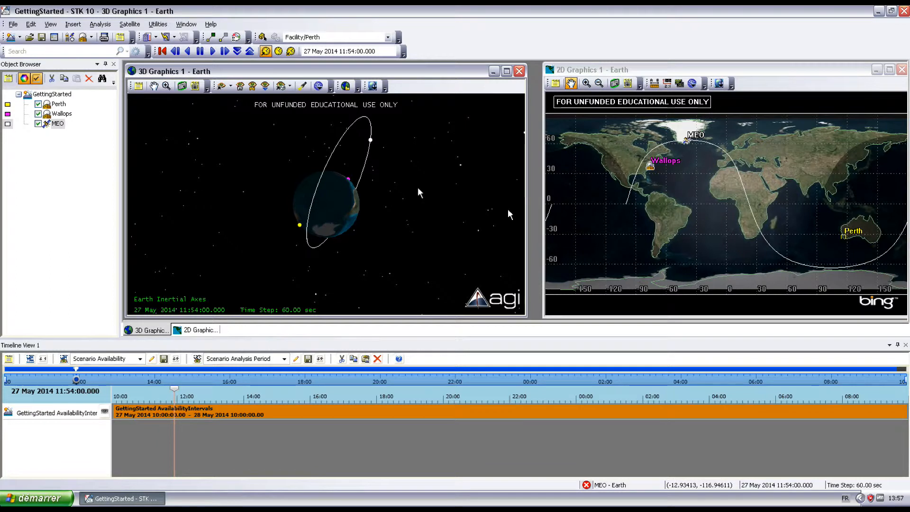
- Set the MEO satellite's 3D graphics model file to sputnik.mdl, apply it and close the properties
{"action": "right_click", "coordinate": [58, 124]}
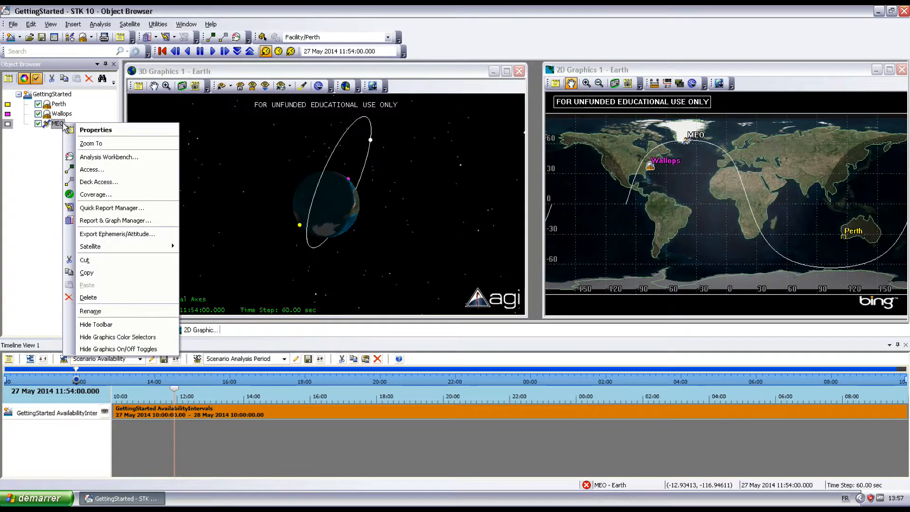
{"action": "left_click", "coordinate": [95, 130]}
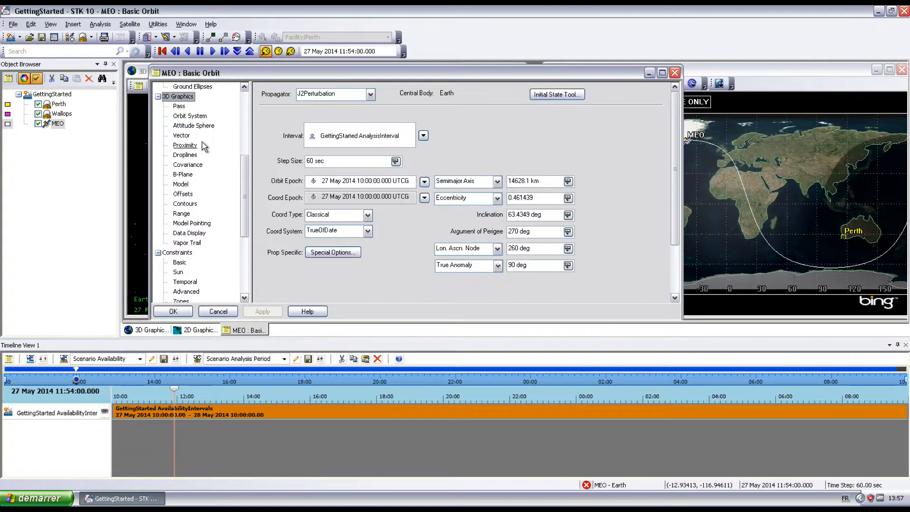
{"action": "left_click", "coordinate": [182, 184]}
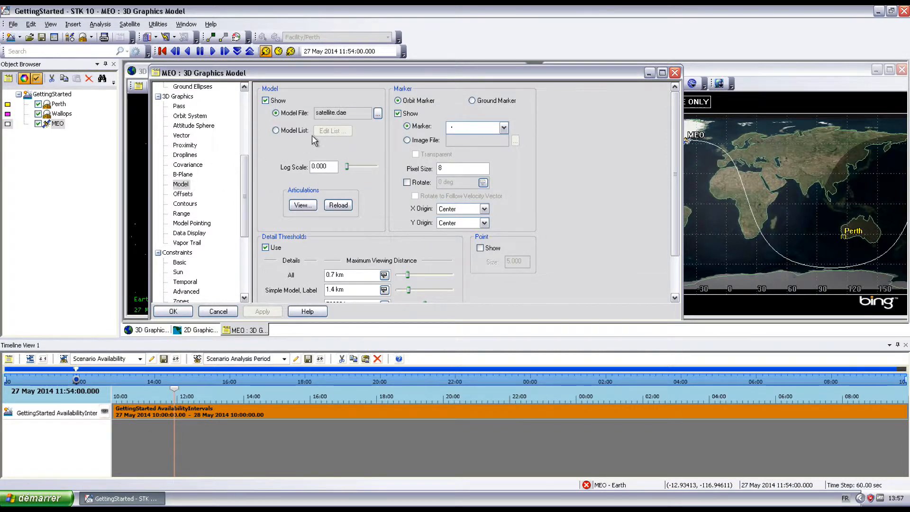
{"action": "left_click", "coordinate": [377, 113]}
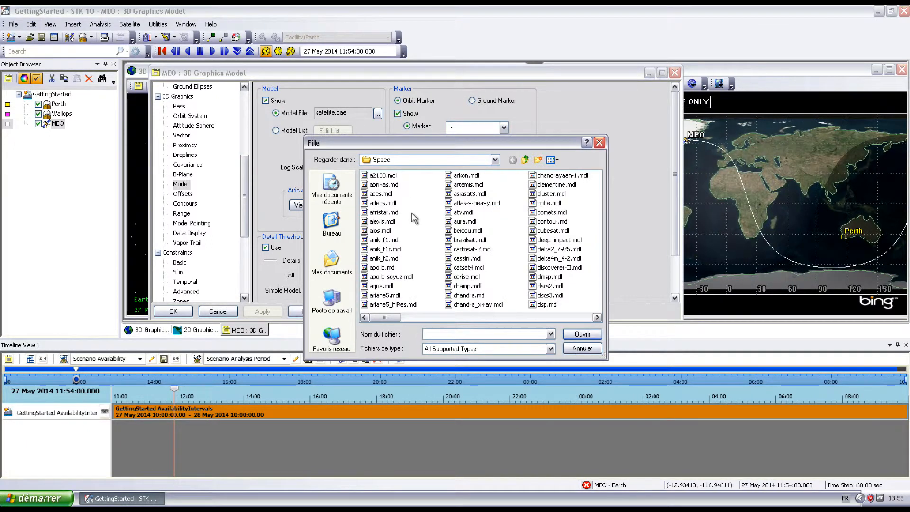
{"action": "left_click_drag", "start_coordinate": [393, 319], "coordinate": [577, 315]}
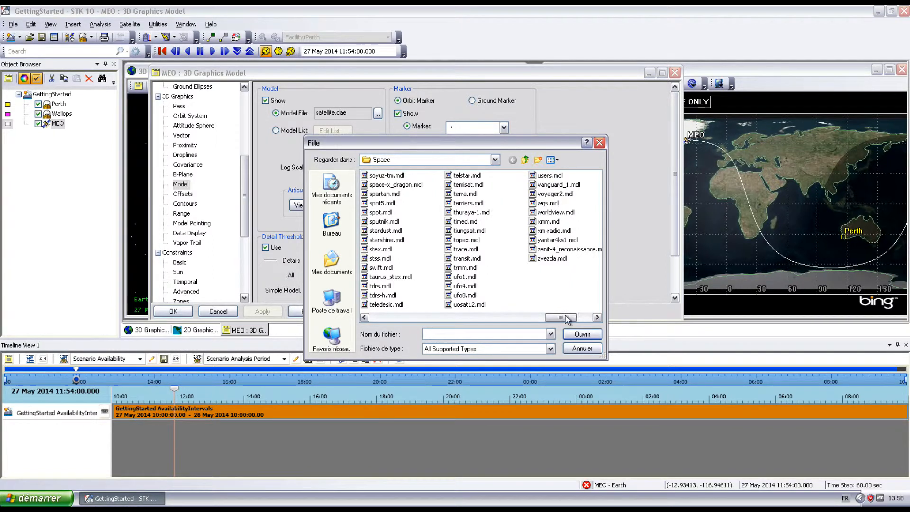
{"action": "left_click", "coordinate": [390, 222]}
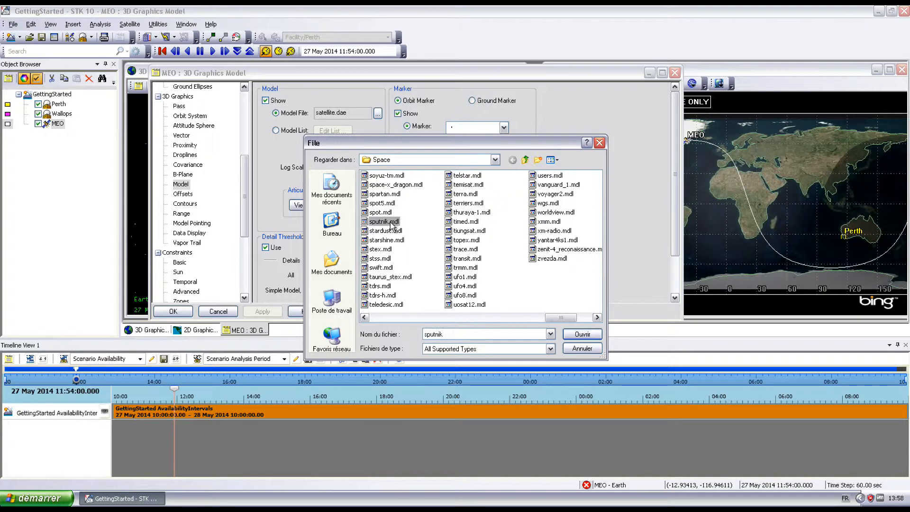
{"action": "left_click", "coordinate": [582, 334]}
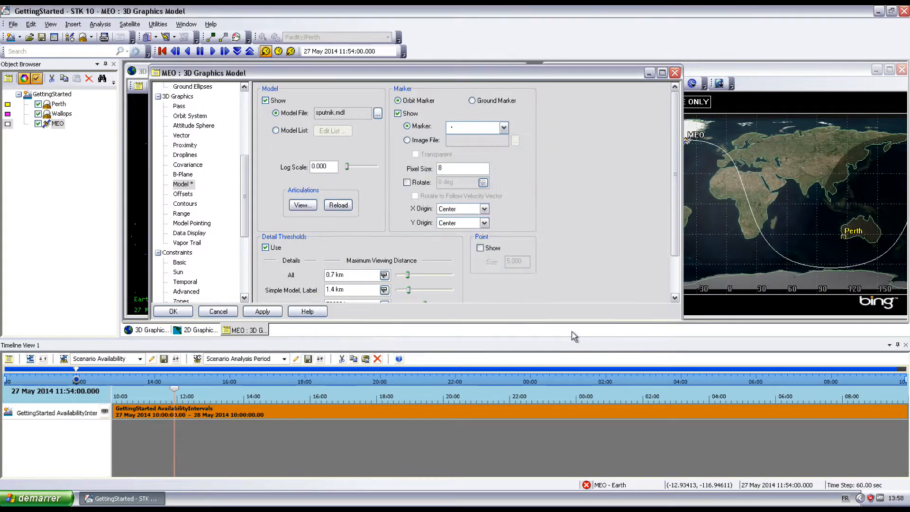
{"action": "left_click", "coordinate": [262, 313]}
{"action": "left_click", "coordinate": [173, 312]}
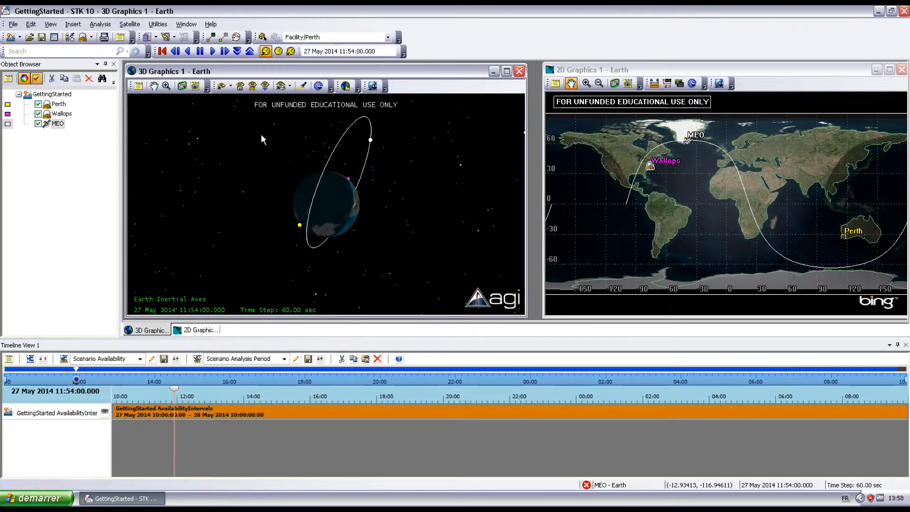
- View the 3D scene from the MEO satellite and examine its model up close
{"action": "left_click", "coordinate": [230, 87]}
{"action": "mouse_move", "coordinate": [280, 125]}
{"action": "left_click", "coordinate": [314, 125]}
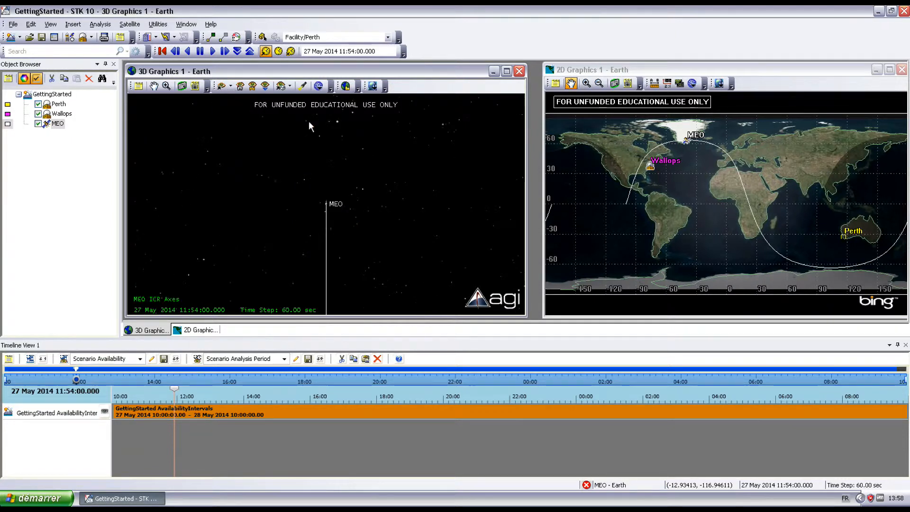
{"action": "scroll", "coordinate": [345, 226], "scroll_direction": "up", "scroll_amount": 8}
{"action": "left_click_drag", "start_coordinate": [338, 199], "coordinate": [286, 212]}
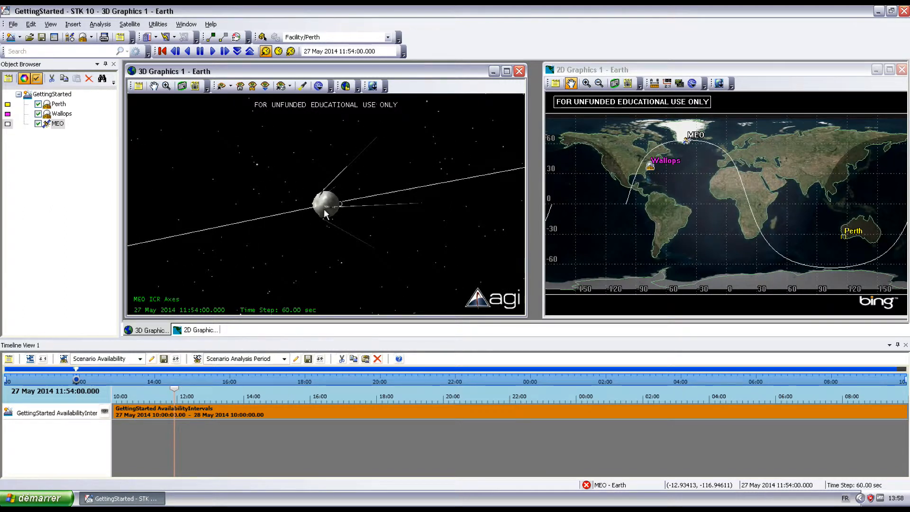
- Change the MEO satellite's 3D graphics model file to ariane5.mdl and close its properties
{"action": "right_click", "coordinate": [58, 124]}
{"action": "left_click", "coordinate": [73, 127]}
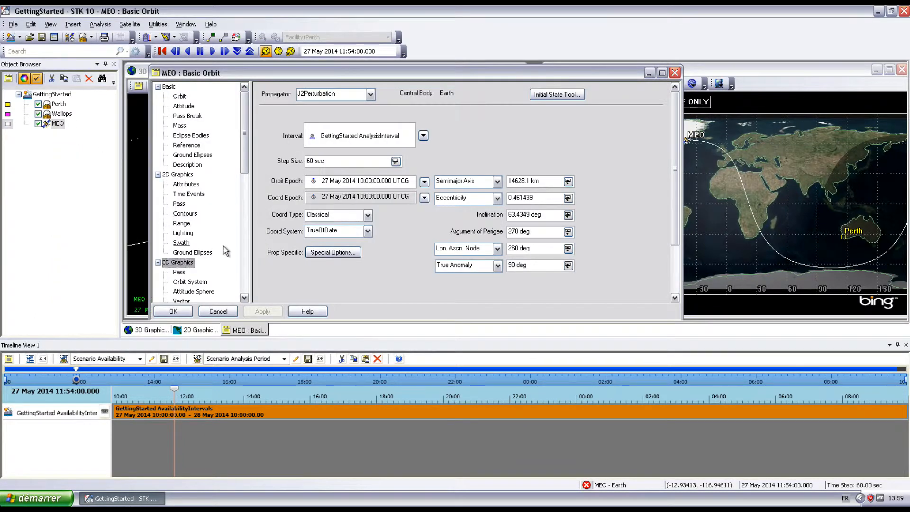
{"action": "scroll", "coordinate": [211, 256], "scroll_direction": "down", "scroll_amount": 4}
{"action": "left_click", "coordinate": [180, 232]}
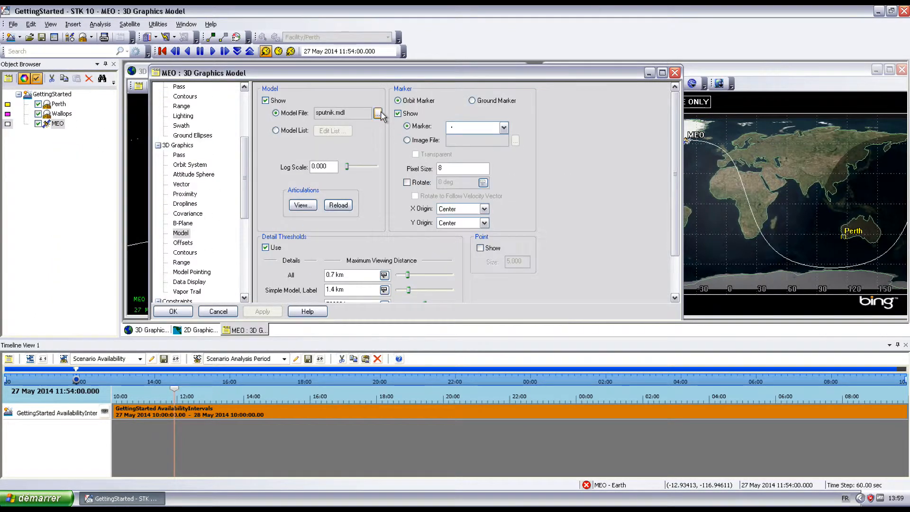
{"action": "left_click", "coordinate": [378, 113]}
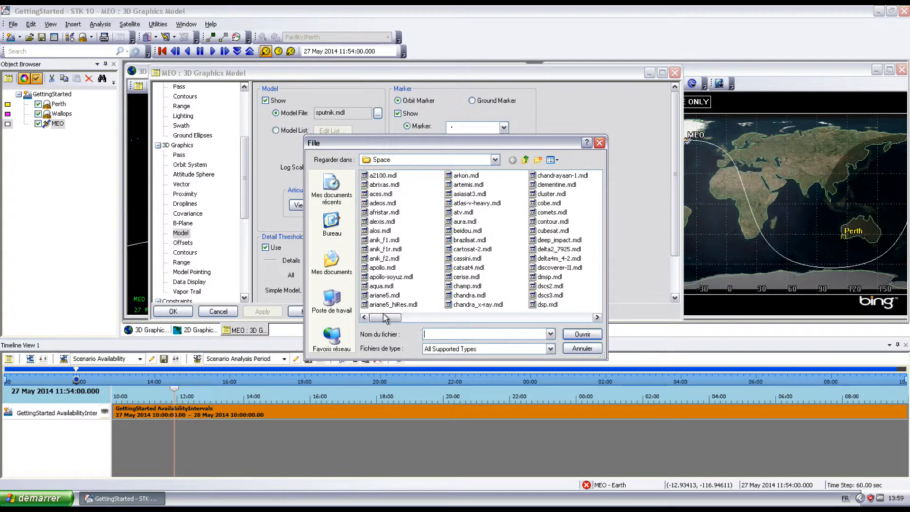
{"action": "left_click", "coordinate": [381, 295]}
{"action": "left_click", "coordinate": [583, 335]}
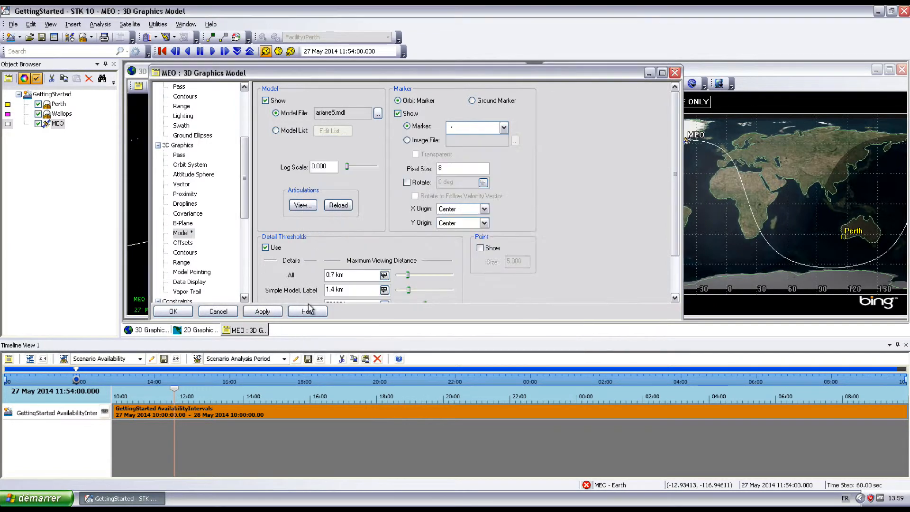
{"action": "left_click", "coordinate": [183, 311]}
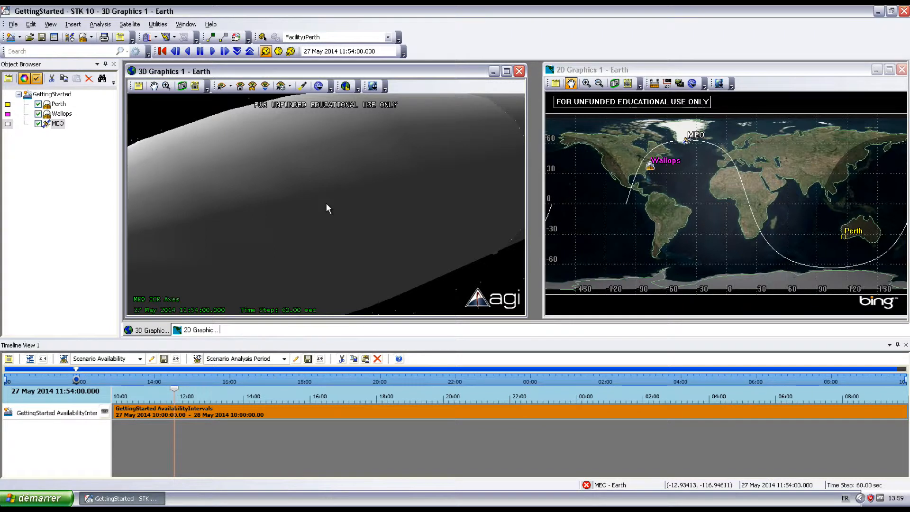
- Examine MEO's rocket model in the 3D window, then return to the home view of Earth
{"action": "scroll", "coordinate": [327, 203], "scroll_direction": "down", "scroll_amount": 5}
{"action": "mouse_move", "coordinate": [377, 190]}
{"action": "left_mouse_down"}
{"action": "mouse_move", "coordinate": [444, 156]}
{"action": "mouse_move", "coordinate": [384, 177]}
{"action": "left_mouse_up"}
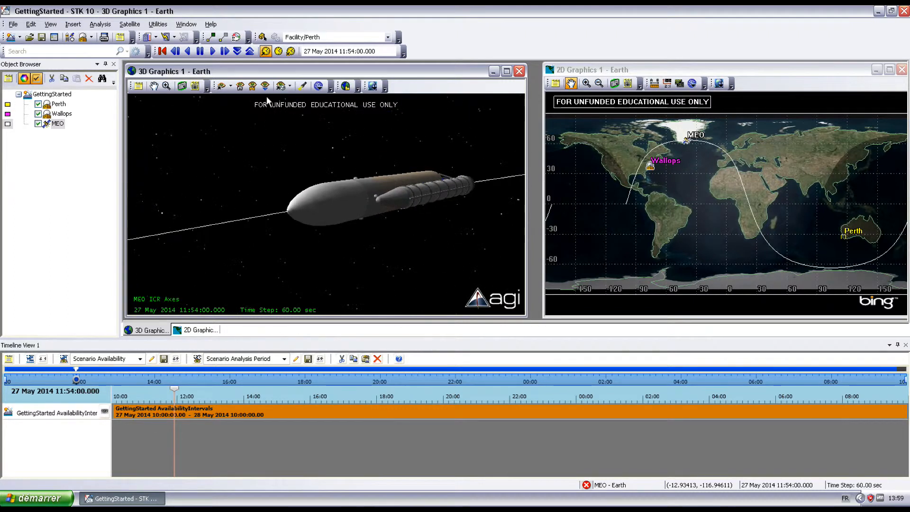
{"action": "left_click", "coordinate": [240, 86]}
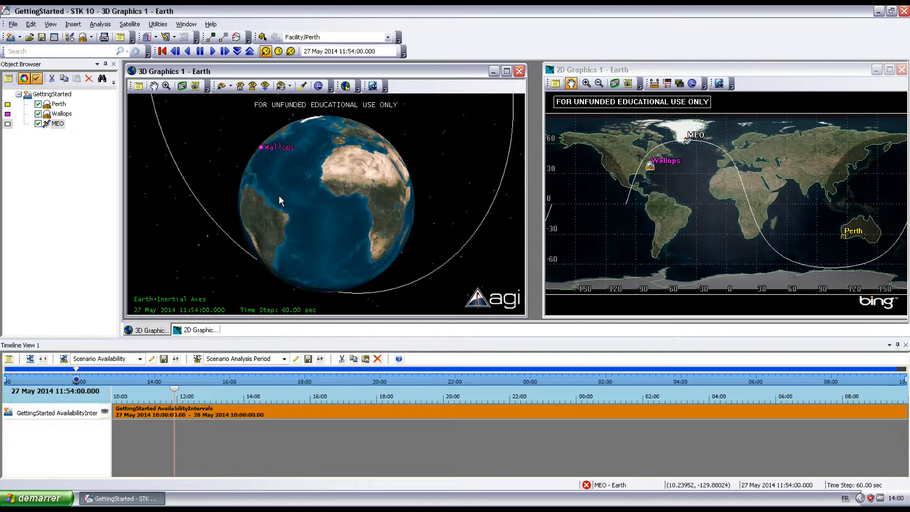
{"action": "left_click", "coordinate": [85, 156]}
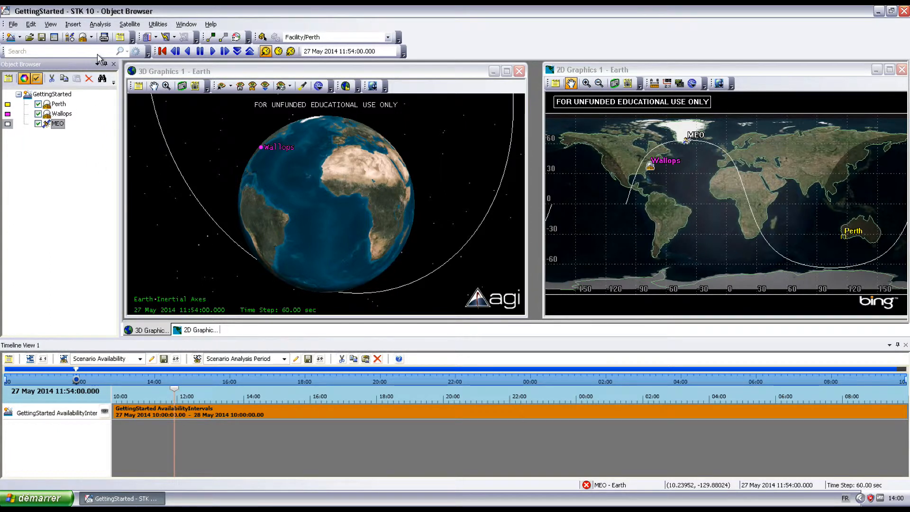
{"action": "left_click", "coordinate": [73, 25]}
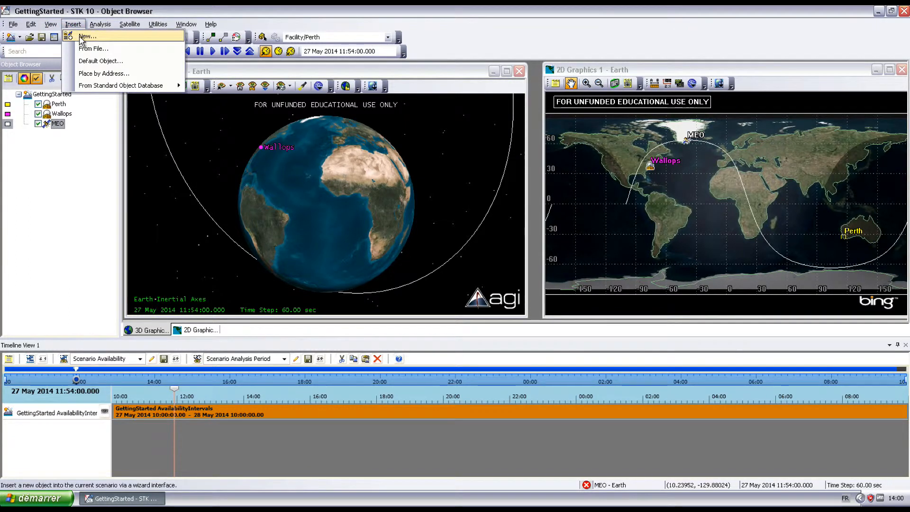
{"action": "left_click", "coordinate": [93, 136]}
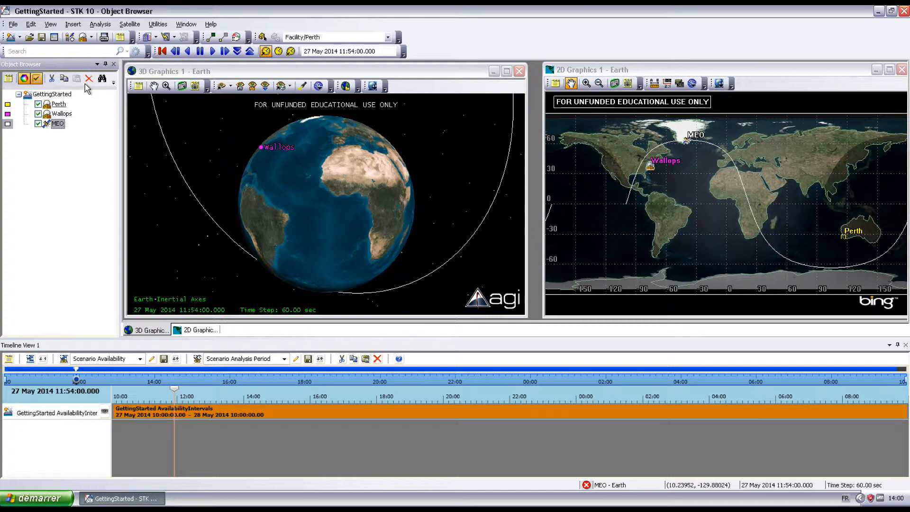
- Insert a default sensor attached to the Wallops facility and close the object insertion dialog
{"action": "left_click", "coordinate": [70, 37]}
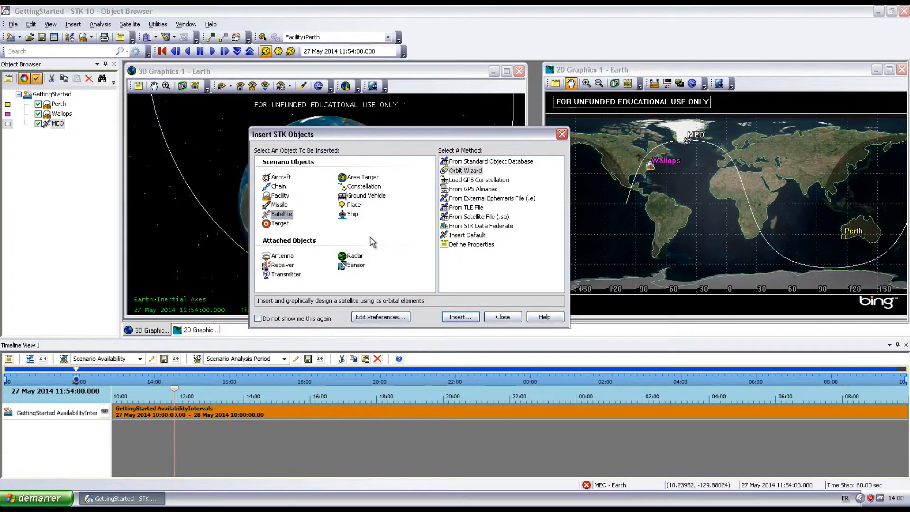
{"action": "left_click", "coordinate": [309, 240]}
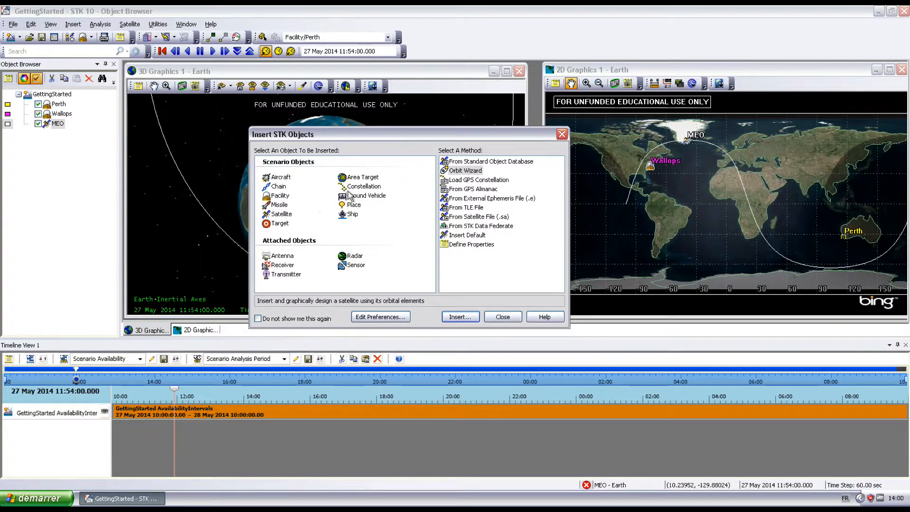
{"action": "left_click", "coordinate": [356, 265]}
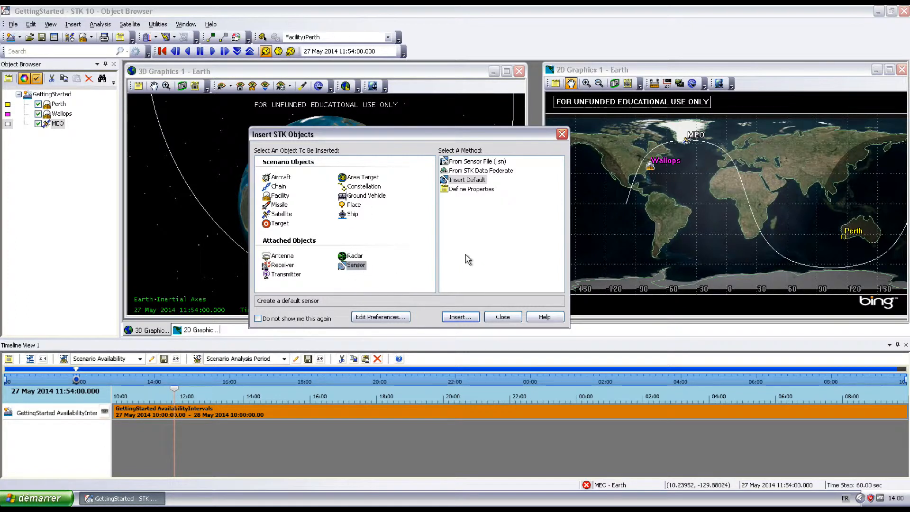
{"action": "left_click", "coordinate": [467, 180]}
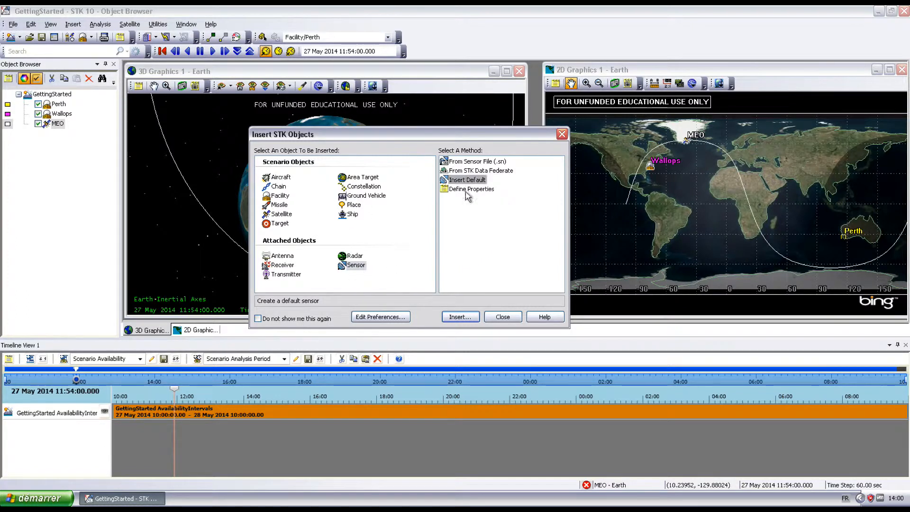
{"action": "left_click", "coordinate": [460, 317]}
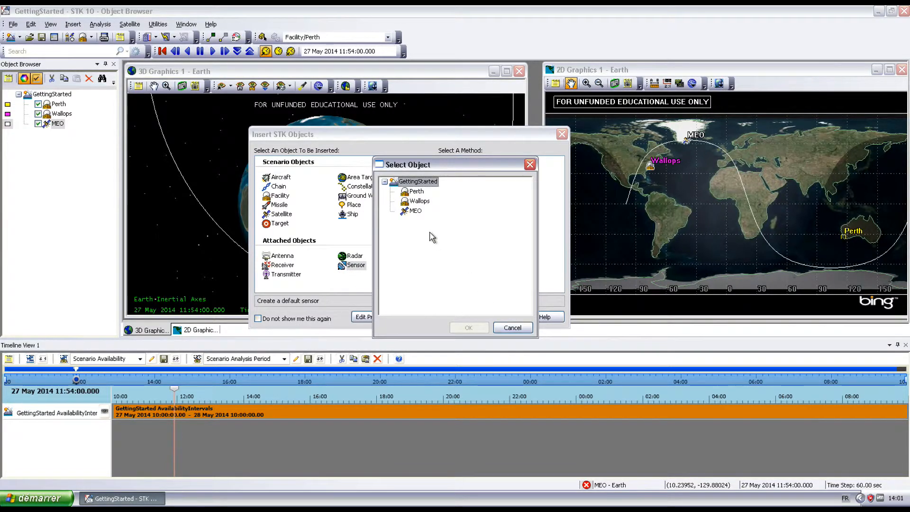
{"action": "left_click", "coordinate": [420, 201]}
{"action": "left_click", "coordinate": [468, 328]}
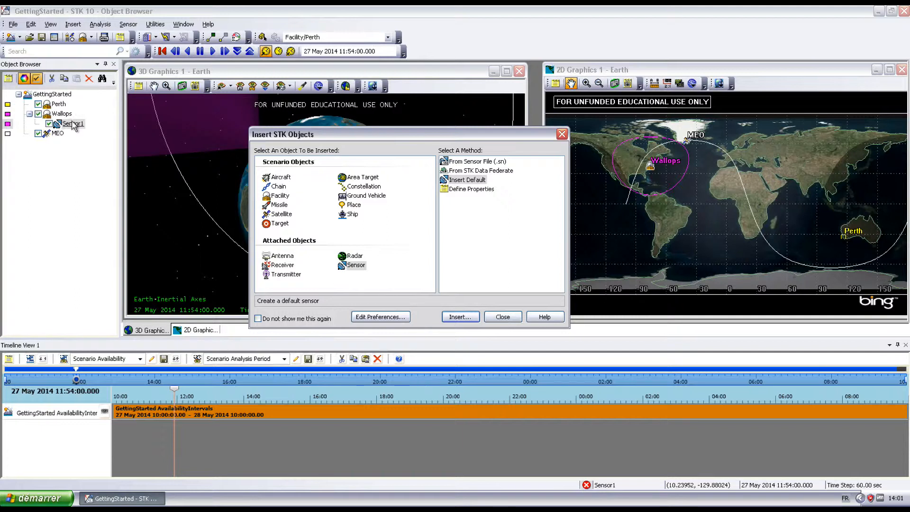
{"action": "left_click", "coordinate": [503, 317]}
- Rename the sensor under Wallops as NorthSensor
{"action": "left_click", "coordinate": [73, 124]}
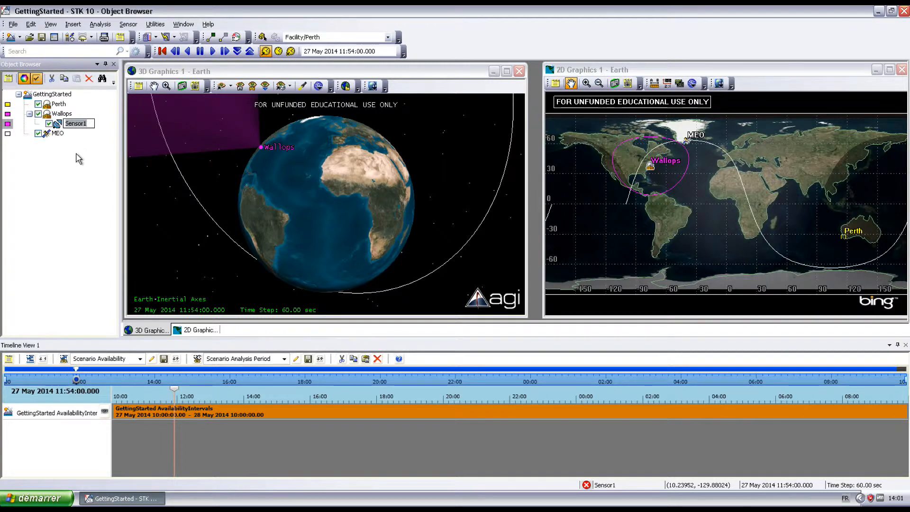
{"action": "type", "text": "NorthSensor"}
{"action": "key", "text": "Return"}
- Review the basic definition of the NorthSensor under Wallops and close its properties
{"action": "right_click", "coordinate": [57, 124]}
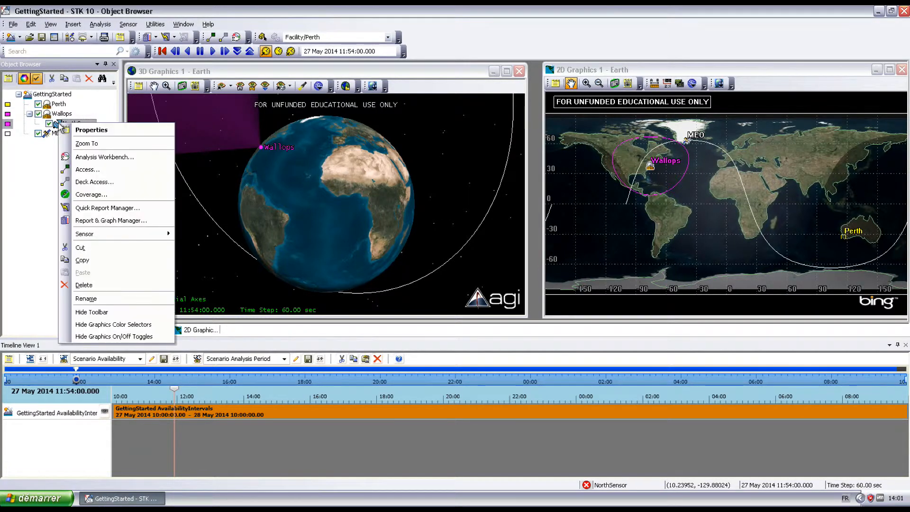
{"action": "left_click", "coordinate": [91, 130]}
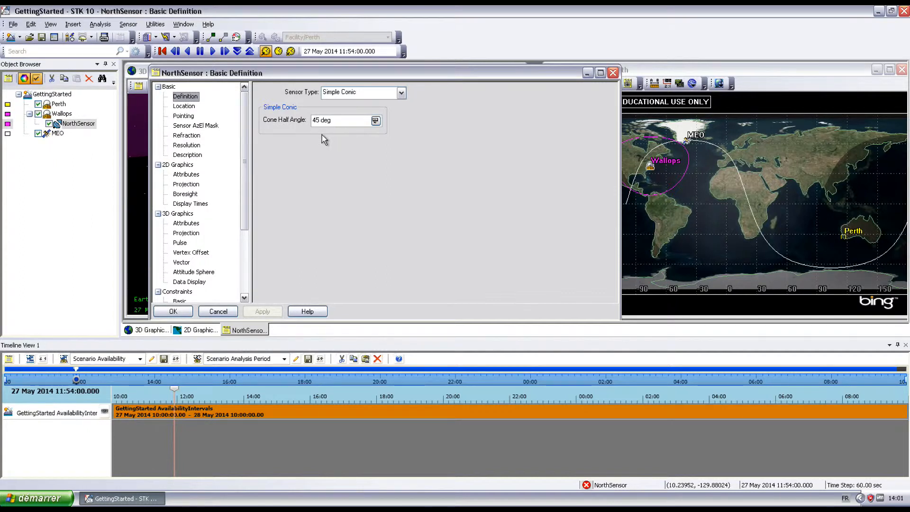
{"action": "left_click", "coordinate": [173, 311]}
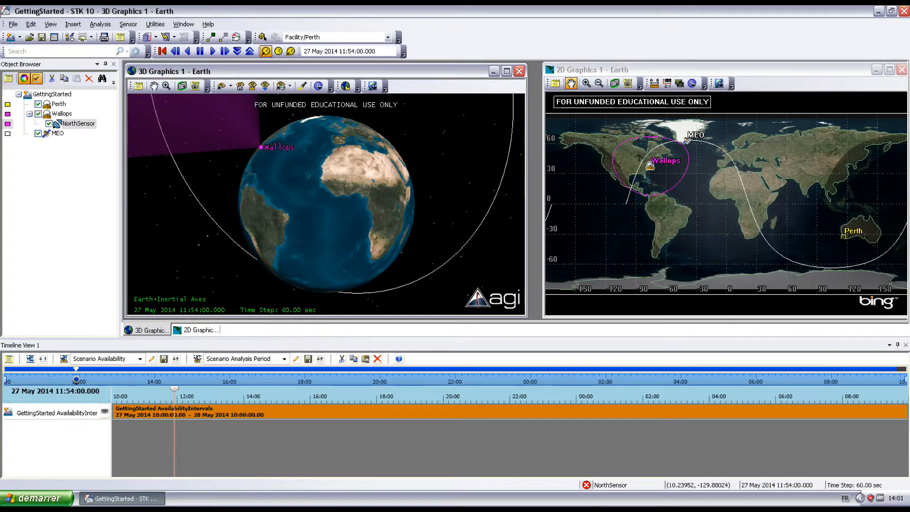
- Insert a default sensor attached to the Perth facility and check its basic definition
{"action": "left_click", "coordinate": [460, 317]}
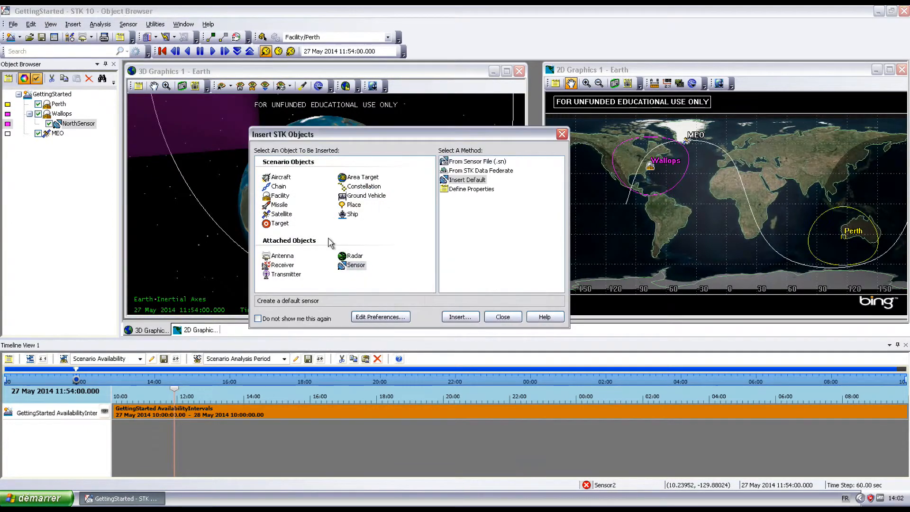
{"action": "left_click", "coordinate": [495, 317]}
{"action": "right_click", "coordinate": [80, 113]}
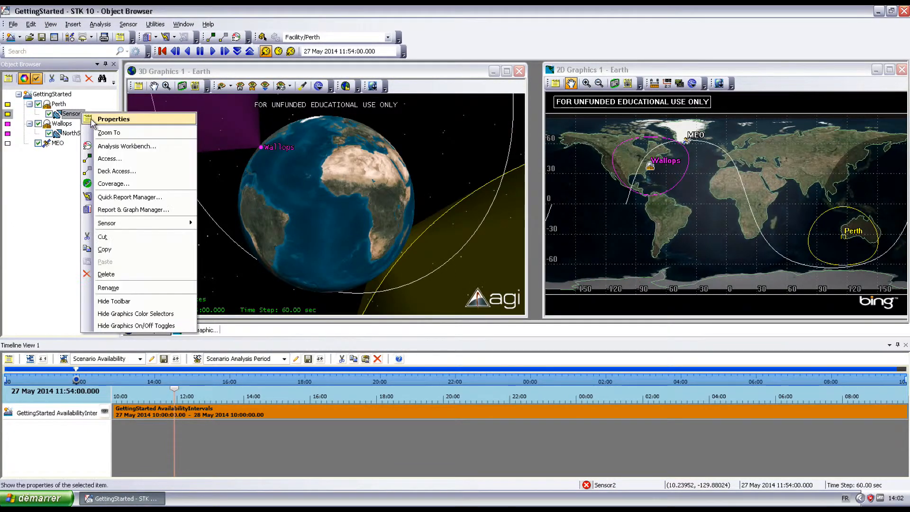
{"action": "left_click", "coordinate": [102, 119]}
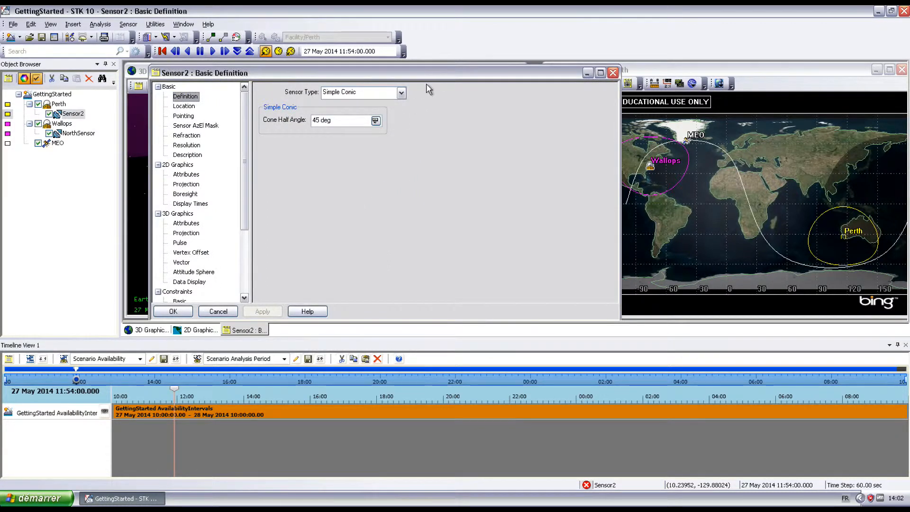
{"action": "left_click", "coordinate": [173, 312]}
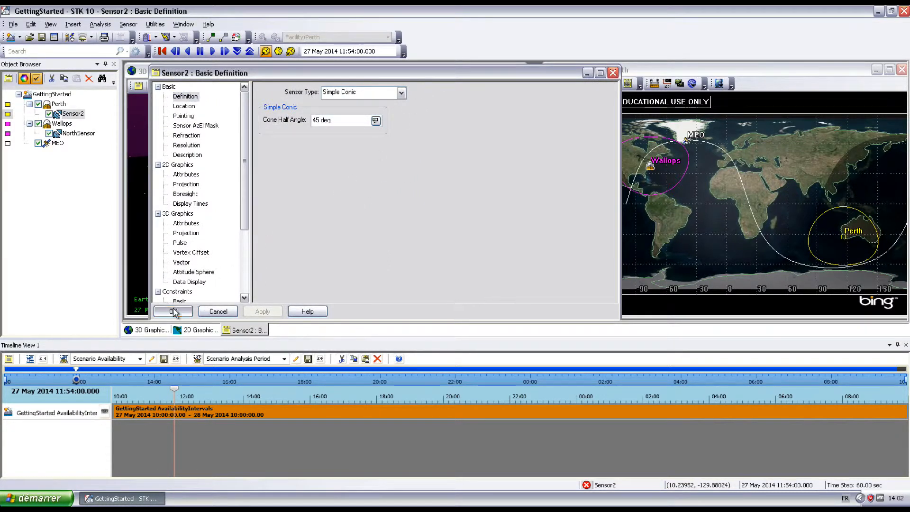
- Rename the sensor under Perth as SouthSensor
{"action": "left_click", "coordinate": [76, 114]}
{"action": "type", "text": "SouthSensor"}
{"action": "key", "text": "Return"}
{"action": "left_click", "coordinate": [693, 198]}
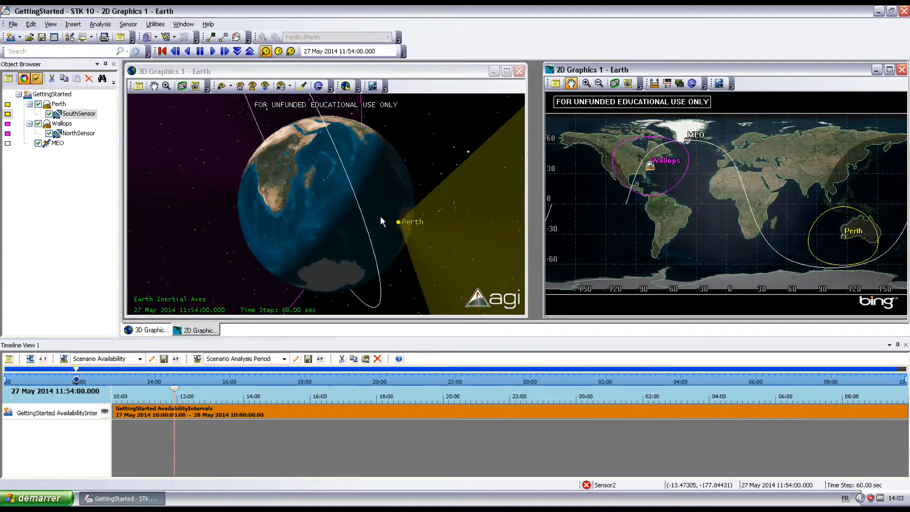
- Set SouthSensor's cone half angle to 60 deg, apply the change and close its properties
{"action": "left_click_drag", "start_coordinate": [382, 210], "coordinate": [414, 228]}
{"action": "scroll", "coordinate": [413, 226], "scroll_direction": "down", "scroll_amount": 3}
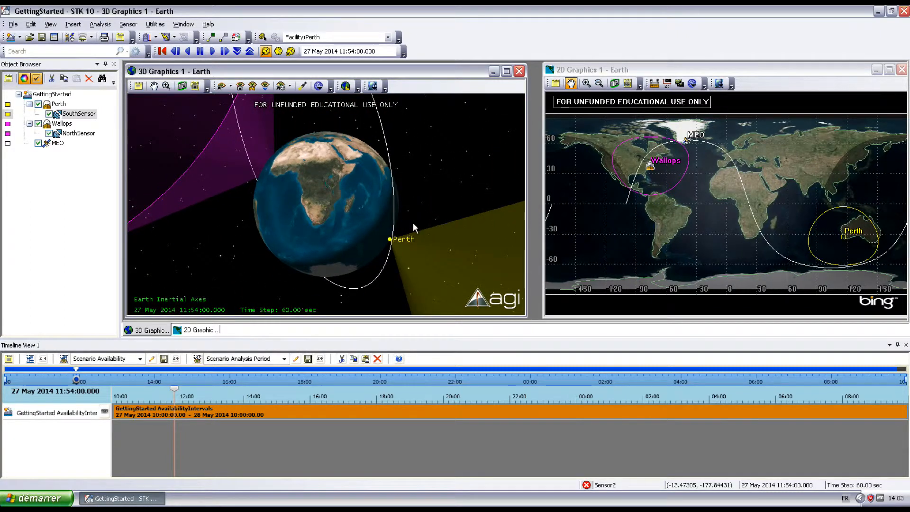
{"action": "scroll", "coordinate": [413, 227], "scroll_direction": "down", "scroll_amount": 1}
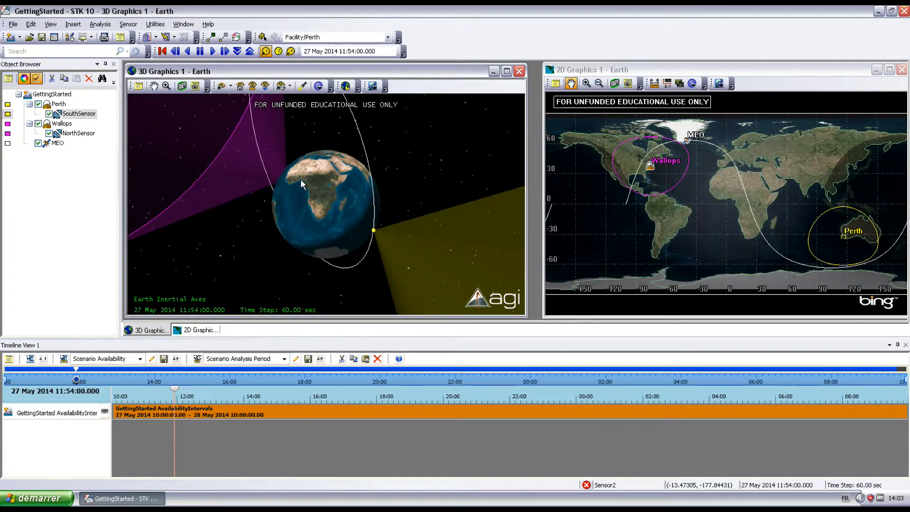
{"action": "left_click_drag", "start_coordinate": [316, 188], "coordinate": [337, 208]}
{"action": "right_click", "coordinate": [76, 116]}
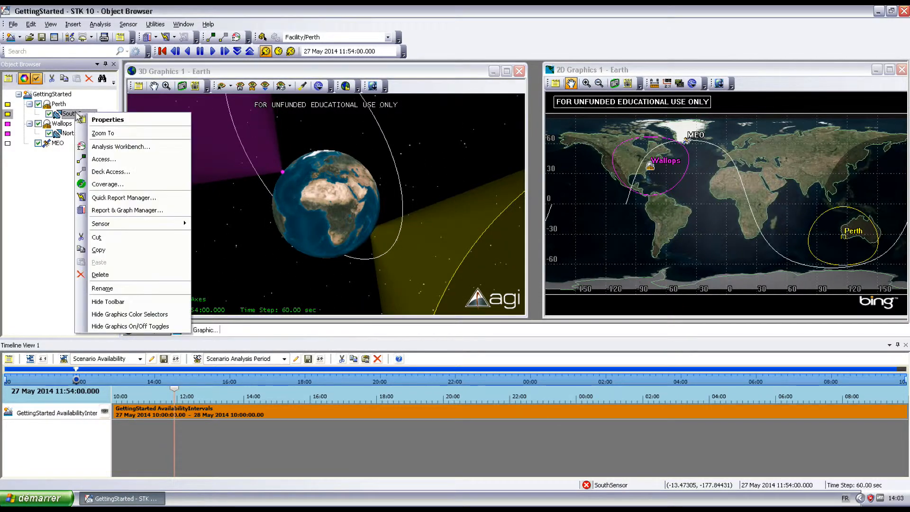
{"action": "left_click", "coordinate": [101, 116]}
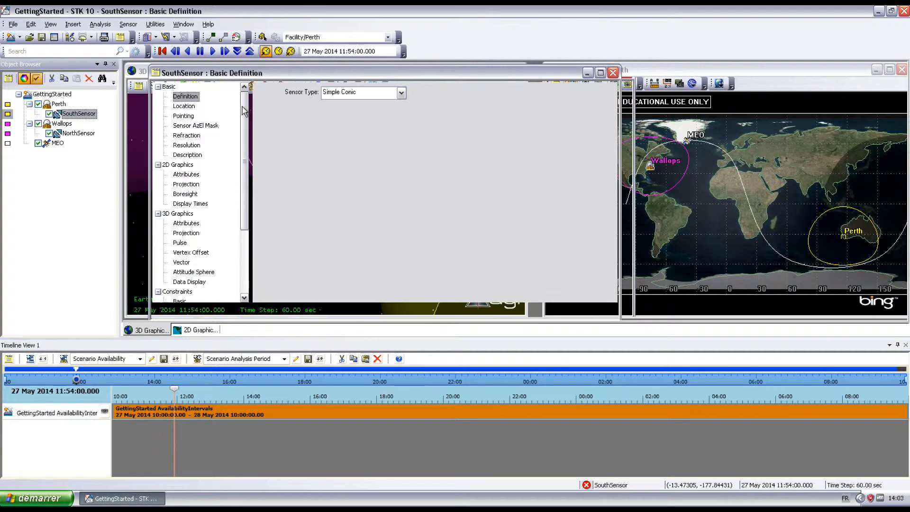
{"action": "double_click", "coordinate": [318, 120]}
{"action": "type", "text": "60"}
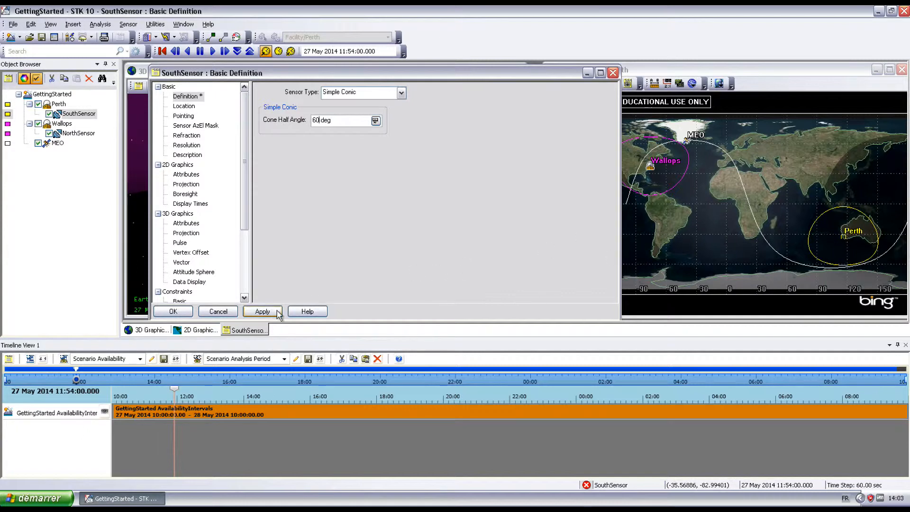
{"action": "left_click", "coordinate": [258, 313]}
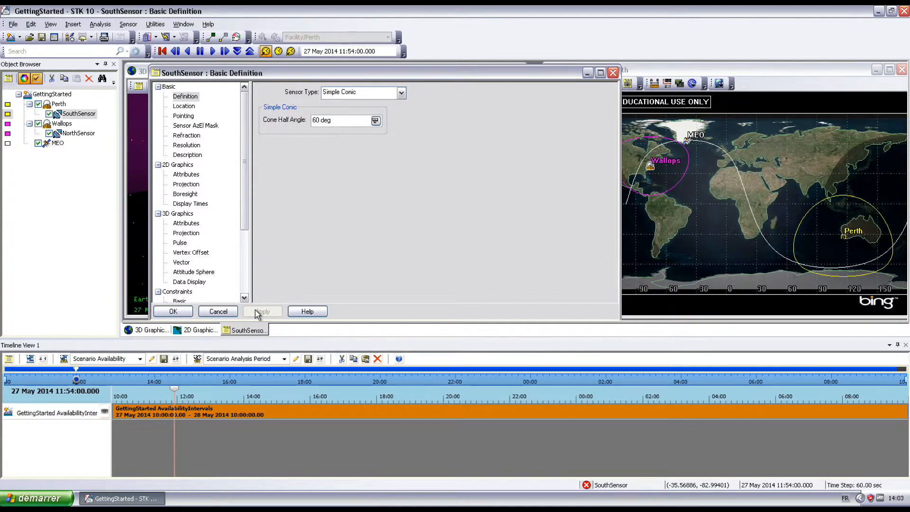
{"action": "left_click", "coordinate": [178, 312]}
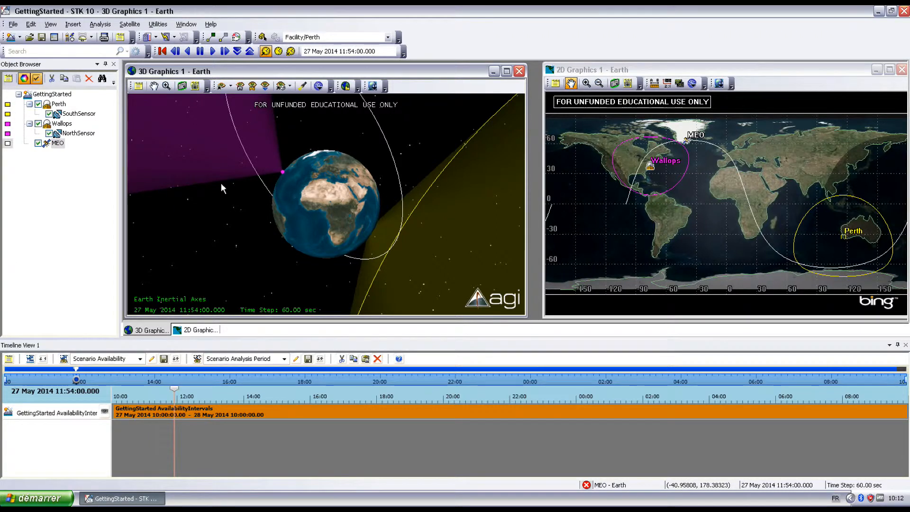
{"action": "left_click", "coordinate": [57, 143]}
{"action": "left_click", "coordinate": [58, 143]}
{"action": "right_click", "coordinate": [58, 145]}
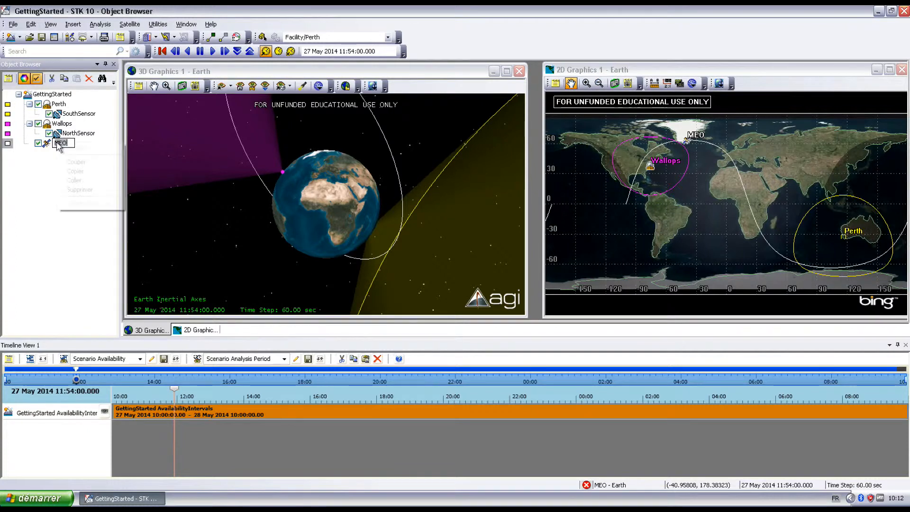
{"action": "key", "text": "Escape"}
- Compute access from the MEO satellite to SouthSensor under Perth
{"action": "right_click", "coordinate": [46, 145]}
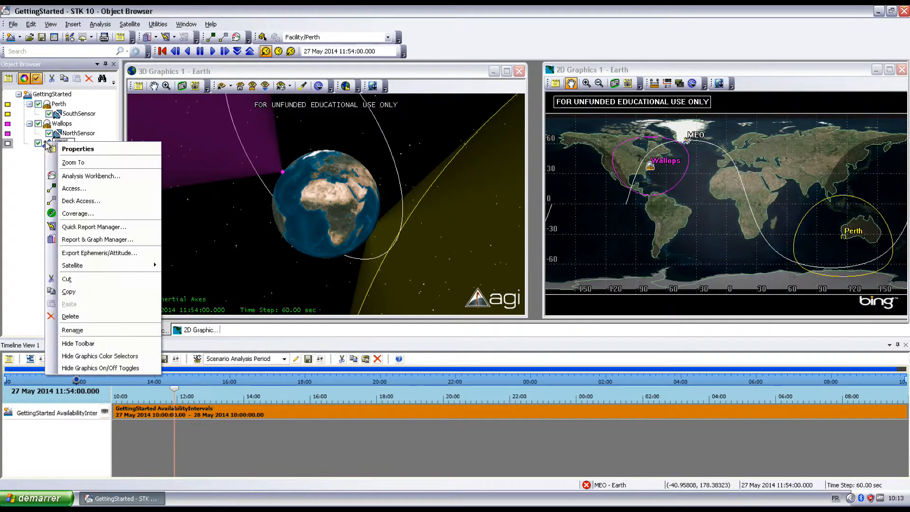
{"action": "left_click", "coordinate": [84, 190]}
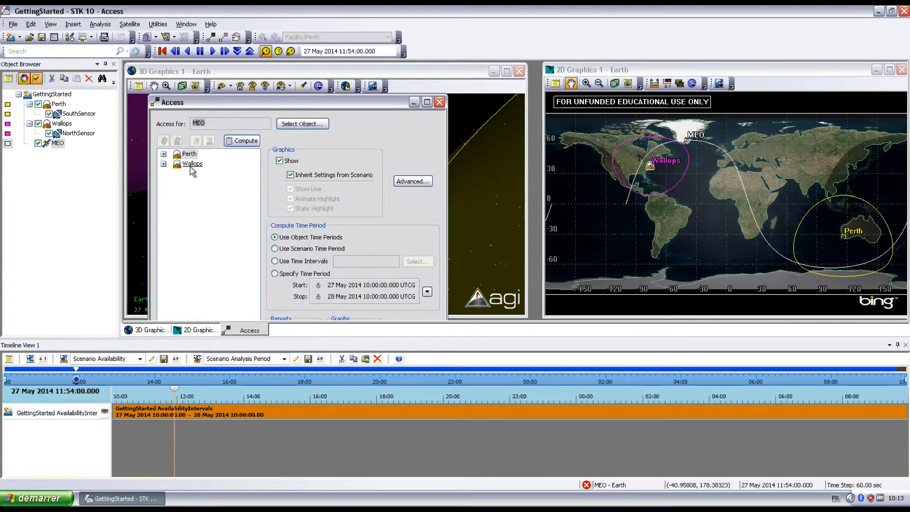
{"action": "left_click", "coordinate": [163, 154]}
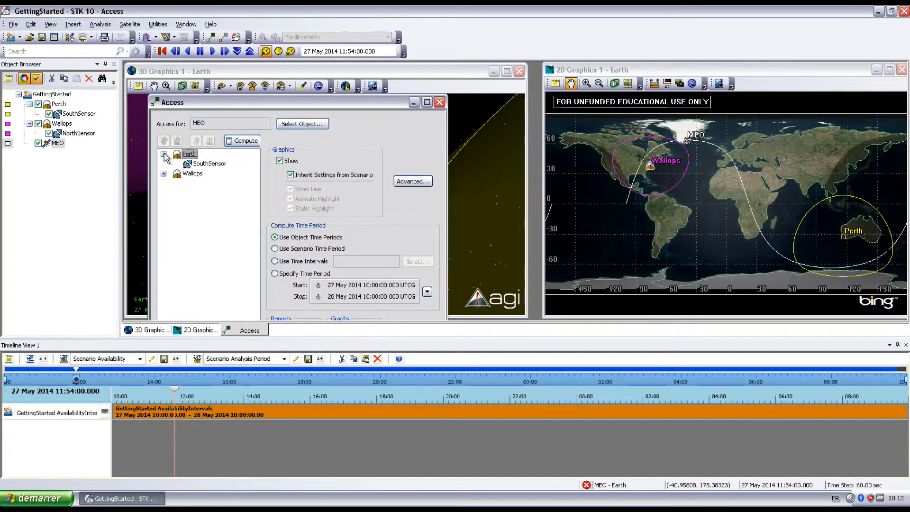
{"action": "left_click", "coordinate": [212, 165]}
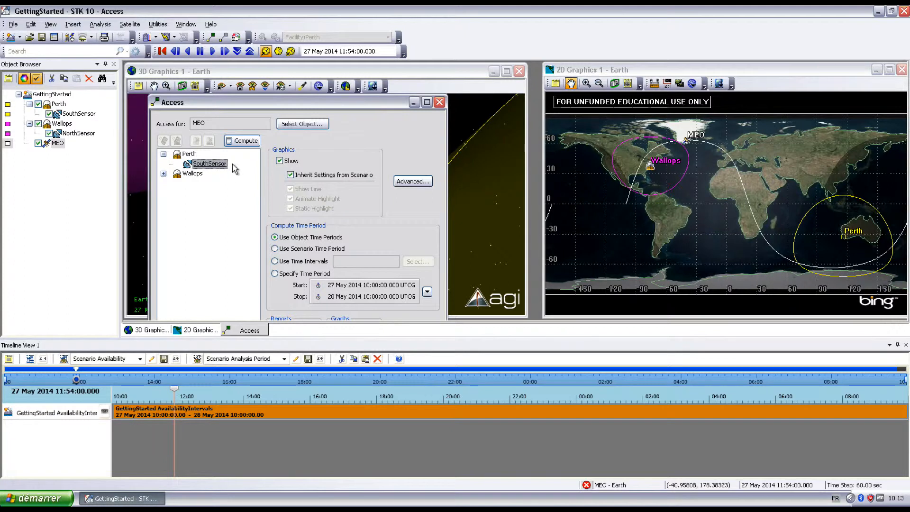
{"action": "left_click", "coordinate": [242, 142]}
- Compute access from the MEO satellite to NorthSensor under Wallops
{"action": "left_click", "coordinate": [163, 174]}
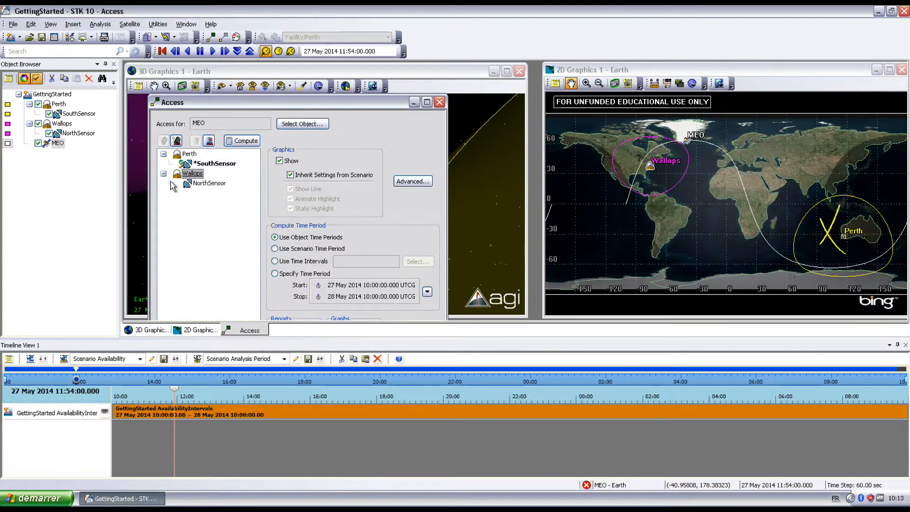
{"action": "double_click", "coordinate": [208, 184]}
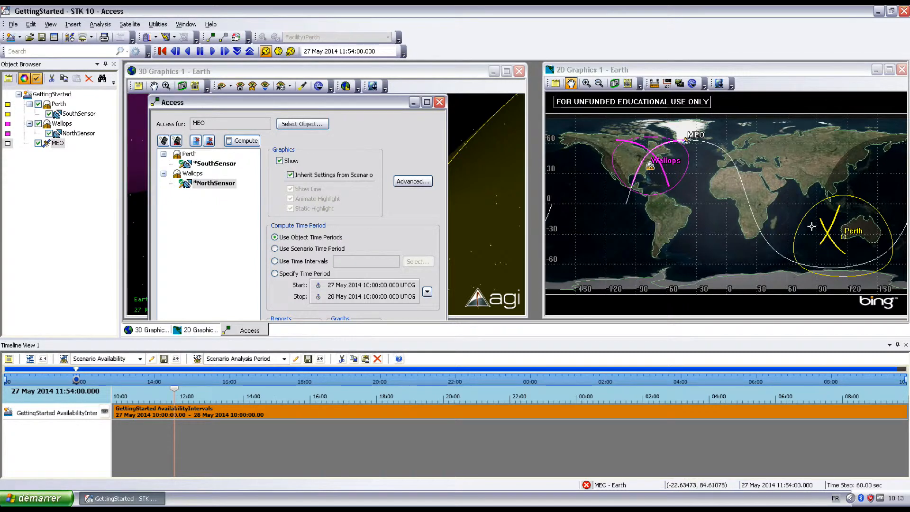
{"action": "left_click_drag", "start_coordinate": [354, 106], "coordinate": [350, 77]}
- Play the scenario animation with a 60-second time step, watch MEO move along its orbit in the 3D window, and pause
{"action": "left_click", "coordinate": [212, 51]}
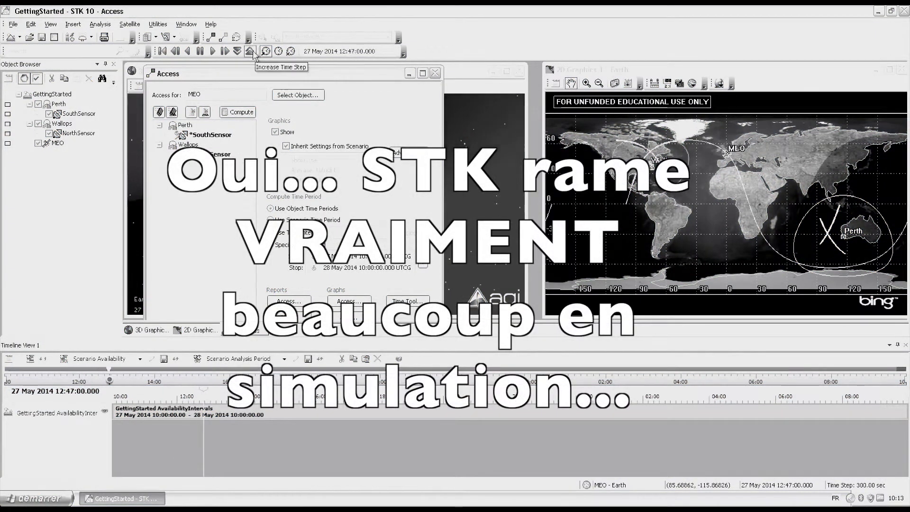
{"action": "left_click", "coordinate": [238, 52]}
{"action": "left_click", "coordinate": [238, 52]}
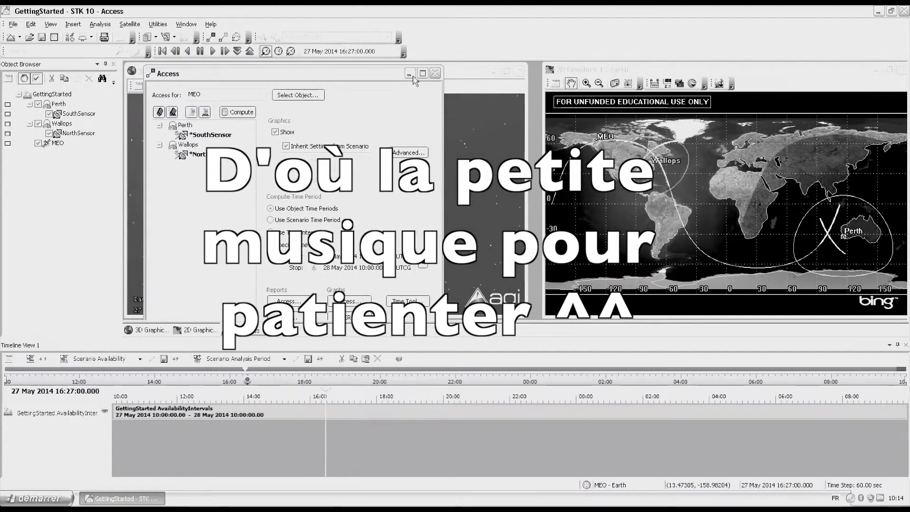
{"action": "left_click", "coordinate": [486, 113]}
{"action": "left_click_drag", "start_coordinate": [342, 201], "coordinate": [286, 143]}
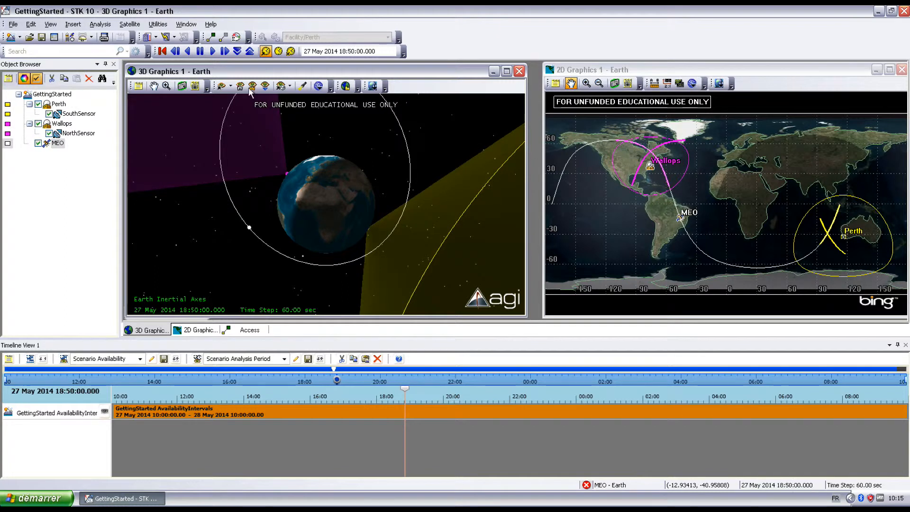
{"action": "left_click", "coordinate": [201, 49]}
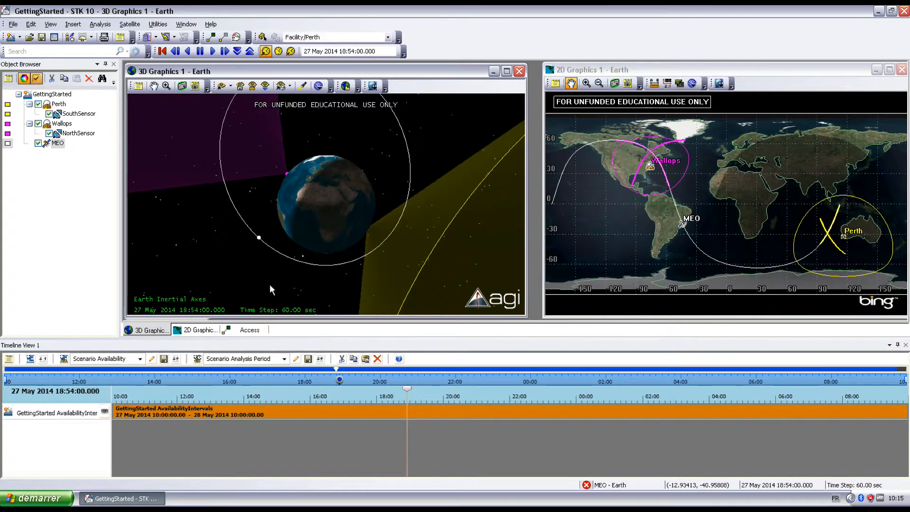
- Make room for the full Access window and generate the access report from MEO to NorthSensor
{"action": "left_click", "coordinate": [248, 330]}
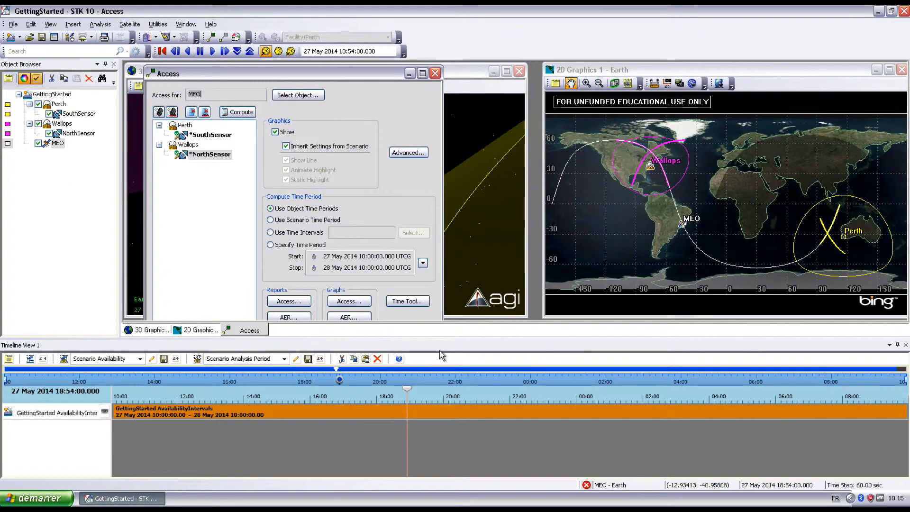
{"action": "left_click_drag", "start_coordinate": [438, 338], "coordinate": [447, 410]}
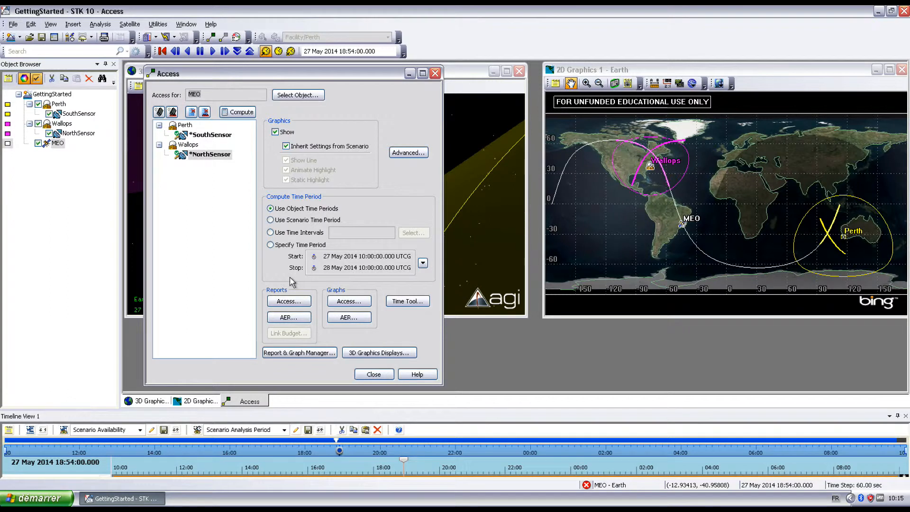
{"action": "left_click", "coordinate": [282, 301]}
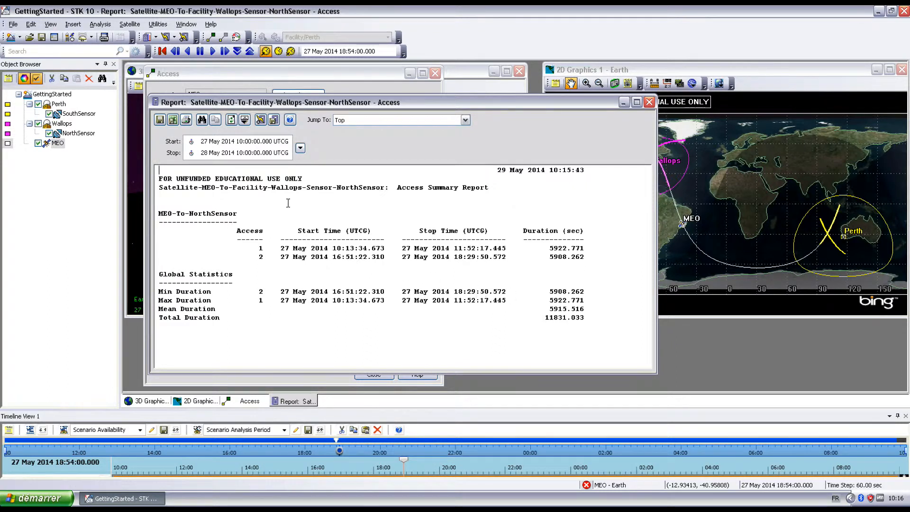
- Read the access summary for NorthSensor, minimize the report and close the Access tool
{"action": "left_click_drag", "start_coordinate": [272, 187], "coordinate": [408, 187]}
{"action": "left_click", "coordinate": [397, 207]}
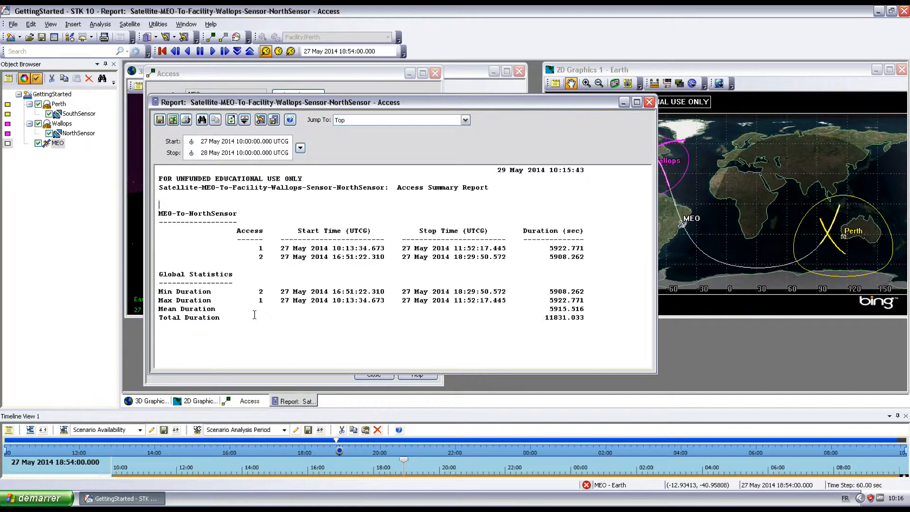
{"action": "left_click", "coordinate": [625, 103]}
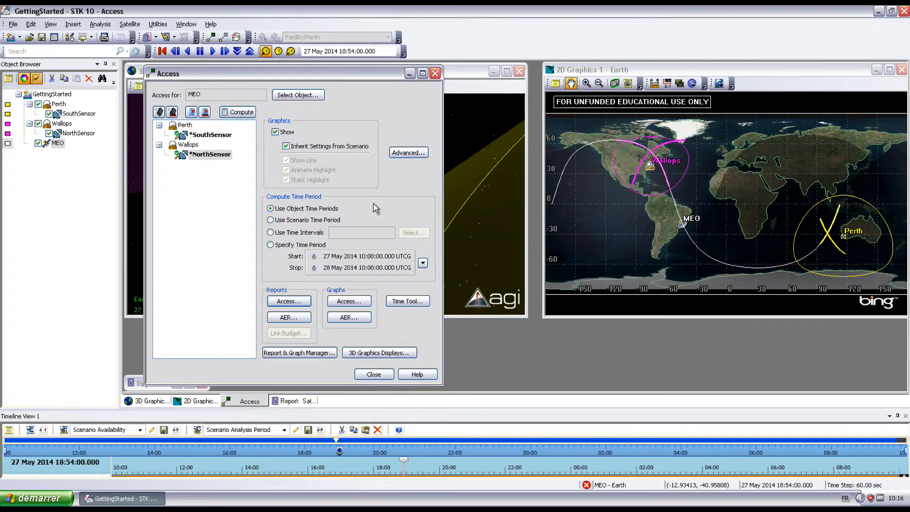
{"action": "left_click", "coordinate": [373, 375]}
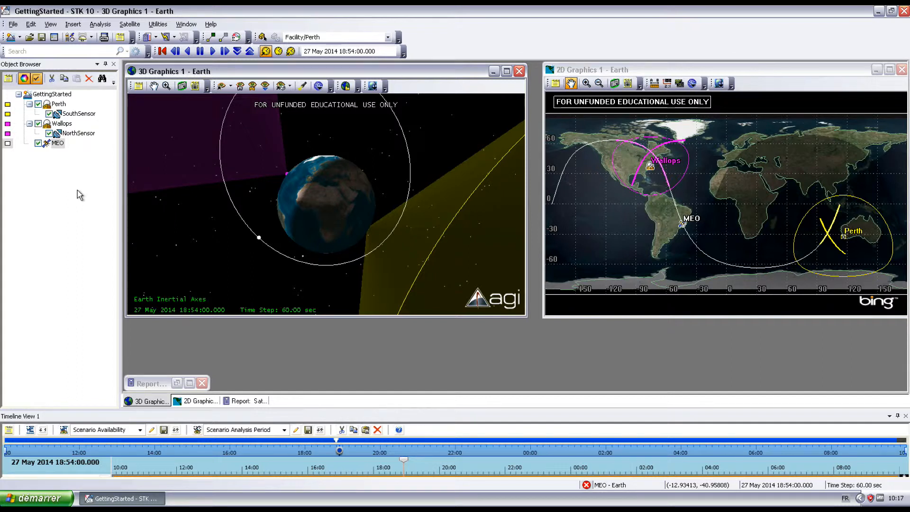
- Limit NorthSensor's maximum elevation angle to 75 deg in its basic constraints and apply the change
{"action": "left_click", "coordinate": [80, 134]}
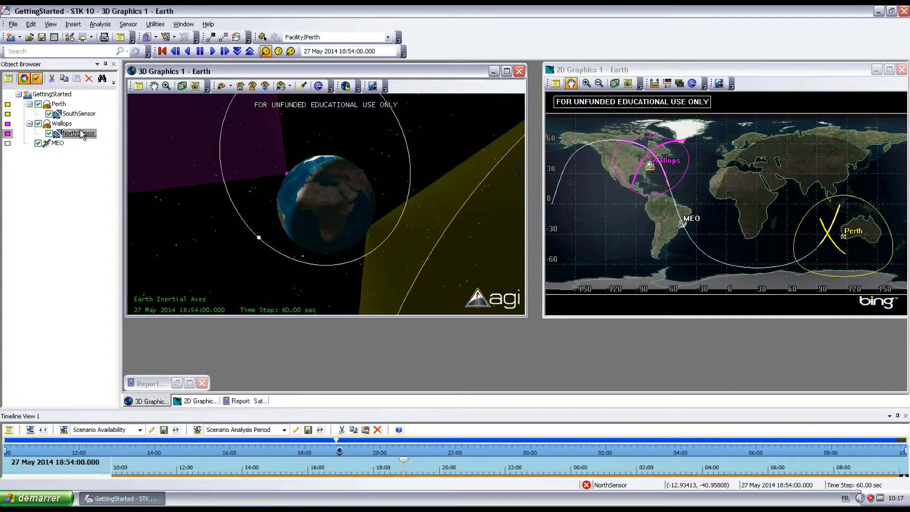
{"action": "double_click", "coordinate": [56, 134]}
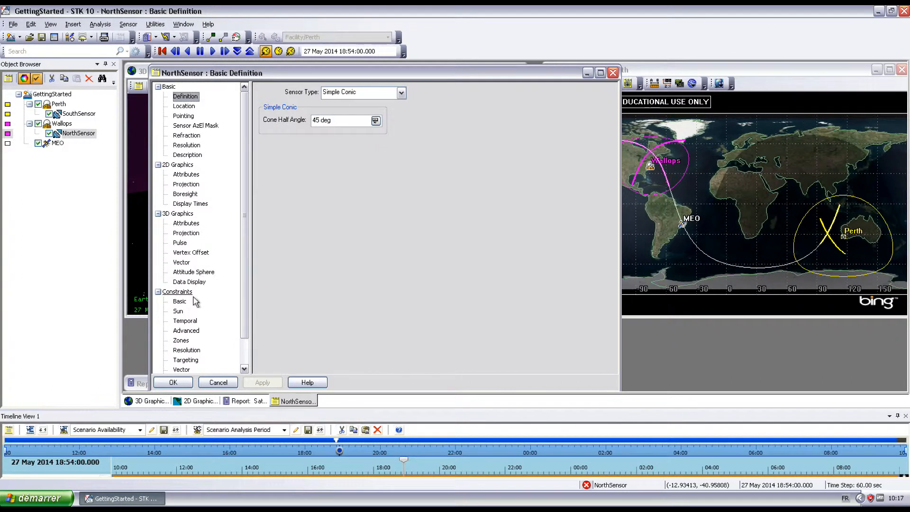
{"action": "left_click", "coordinate": [180, 302]}
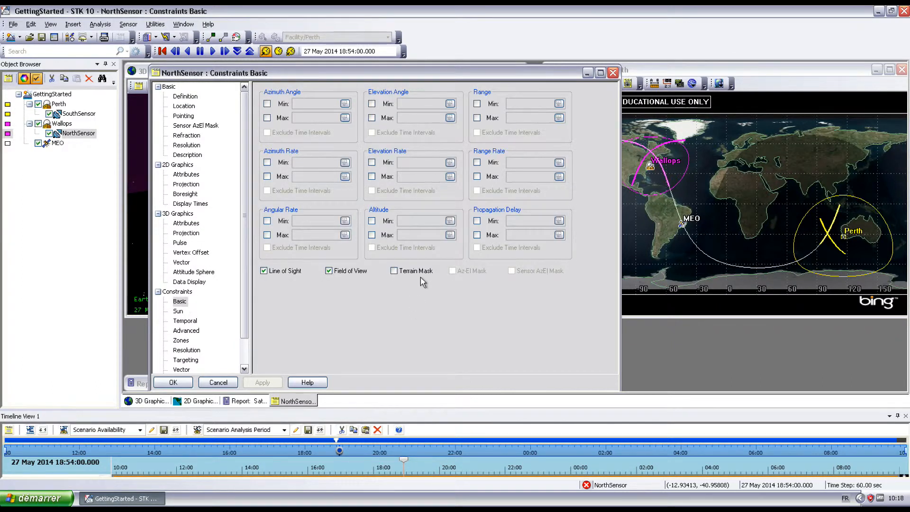
{"action": "left_click", "coordinate": [371, 118]}
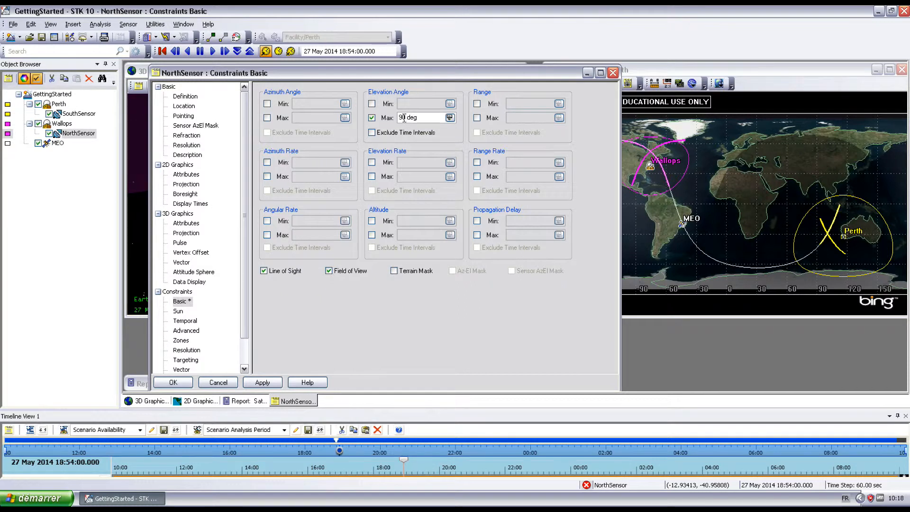
{"action": "left_click", "coordinate": [404, 118]}
{"action": "key", "text": "BackSpace"}
{"action": "key", "text": "BackSpace"}
{"action": "type", "text": "75"}
{"action": "left_click", "coordinate": [263, 382]}
{"action": "left_click", "coordinate": [181, 383]}
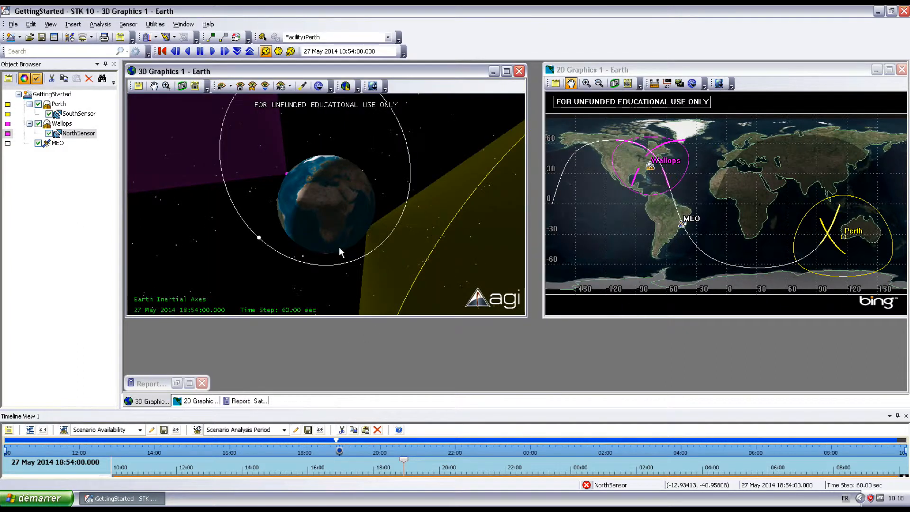
- Restore the minimized MEO-to-NorthSensor access report, refresh it with the new constraint, and close it
{"action": "left_click", "coordinate": [177, 384]}
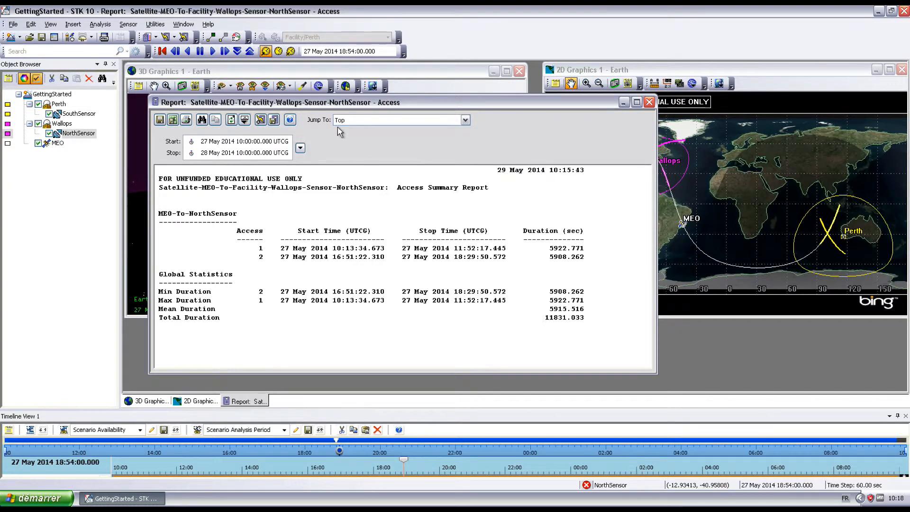
{"action": "left_click", "coordinate": [232, 121]}
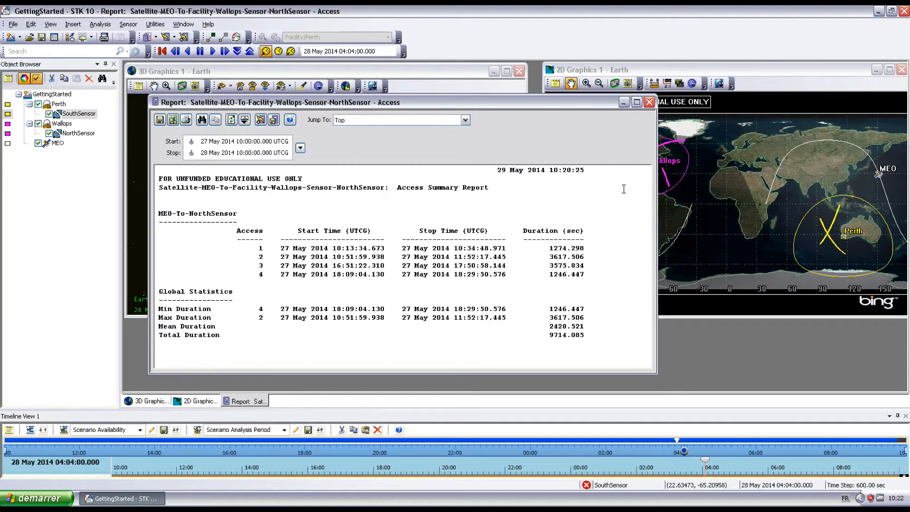
{"action": "left_click", "coordinate": [650, 102]}
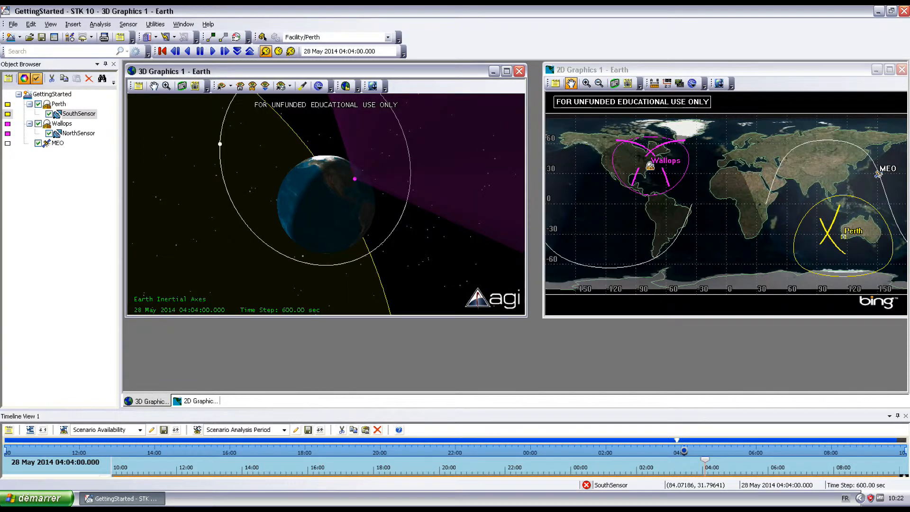
- Generate the installed LLA Position report for MEO with the Report & Graph Manager, look through it, and close it
{"action": "left_click", "coordinate": [77, 189]}
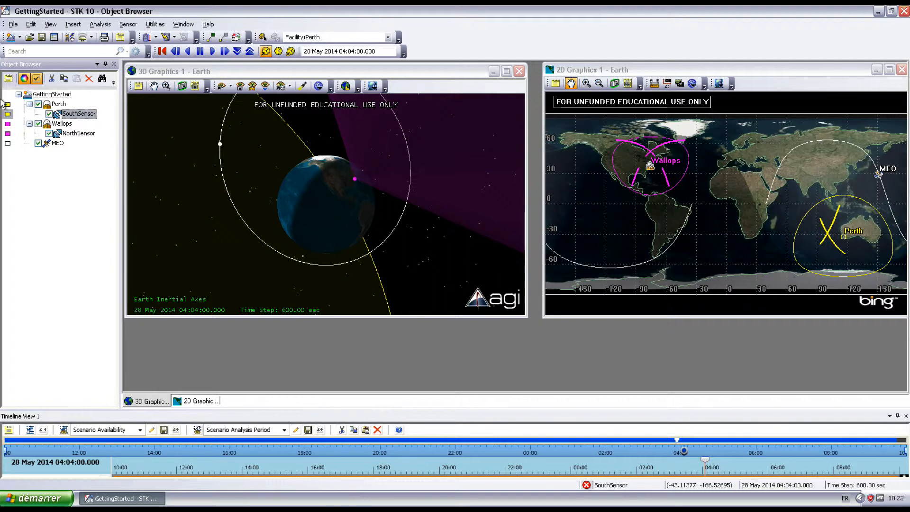
{"action": "right_click", "coordinate": [54, 143]}
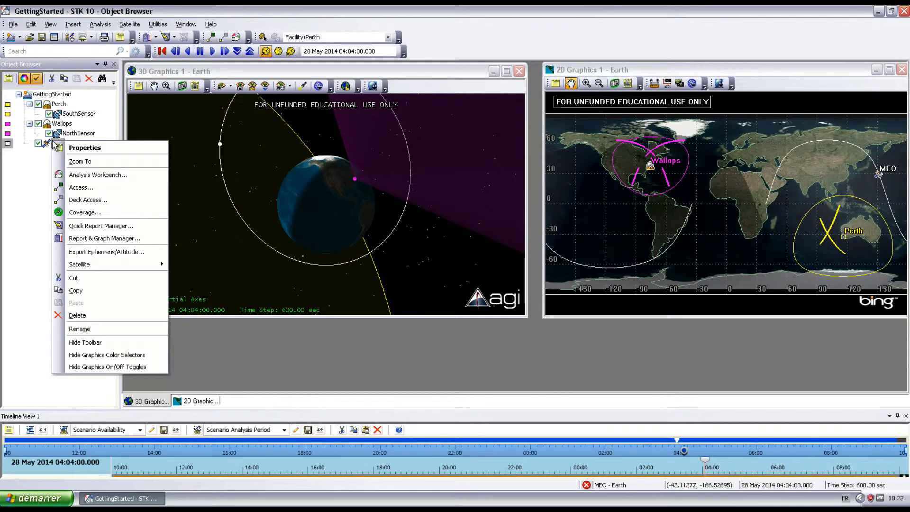
{"action": "left_click", "coordinate": [104, 238]}
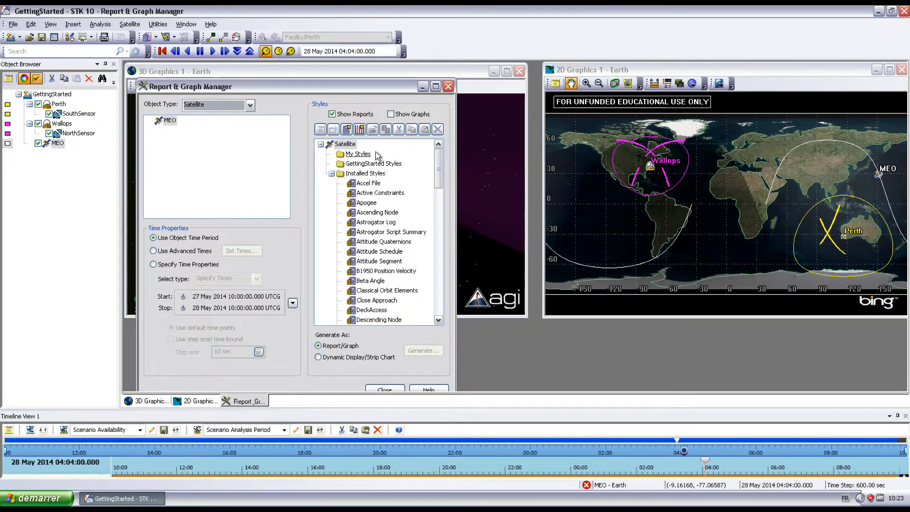
{"action": "left_click", "coordinate": [391, 115]}
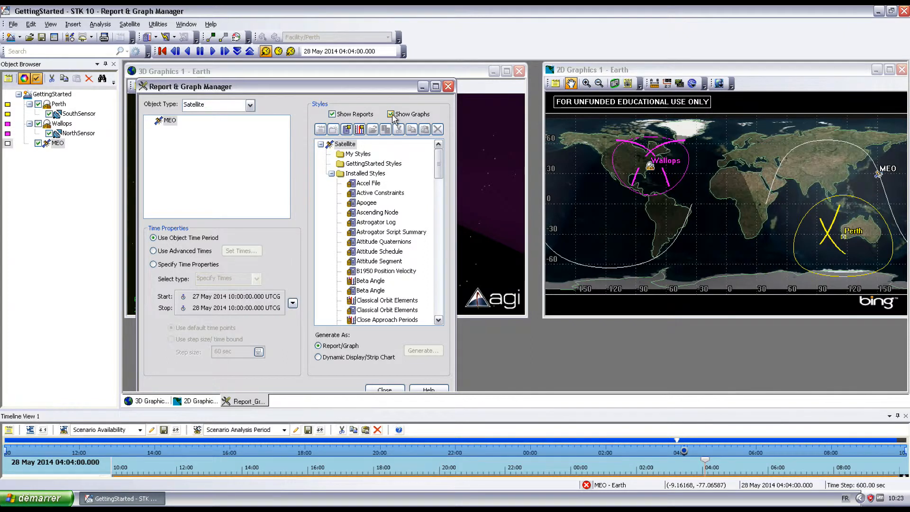
{"action": "left_click", "coordinate": [392, 115]}
{"action": "left_click_drag", "start_coordinate": [440, 166], "coordinate": [438, 213]}
{"action": "left_click", "coordinate": [372, 281]}
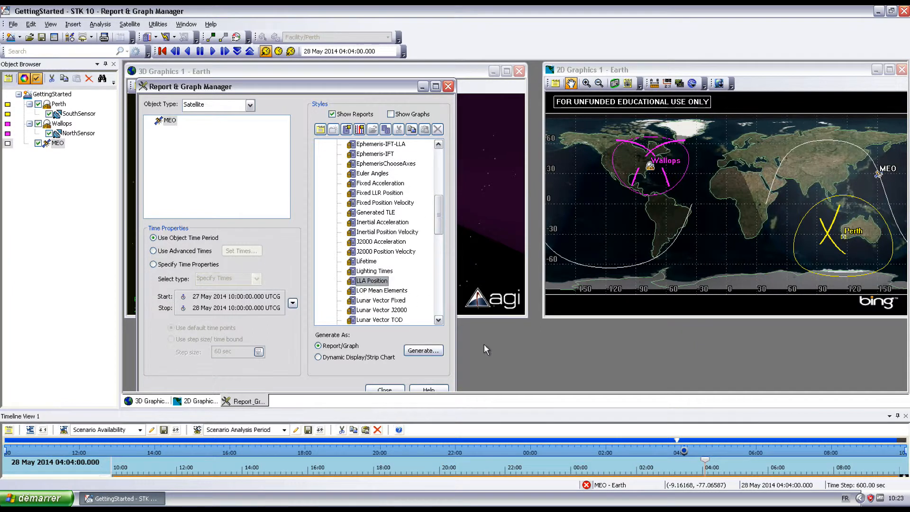
{"action": "left_click", "coordinate": [424, 353]}
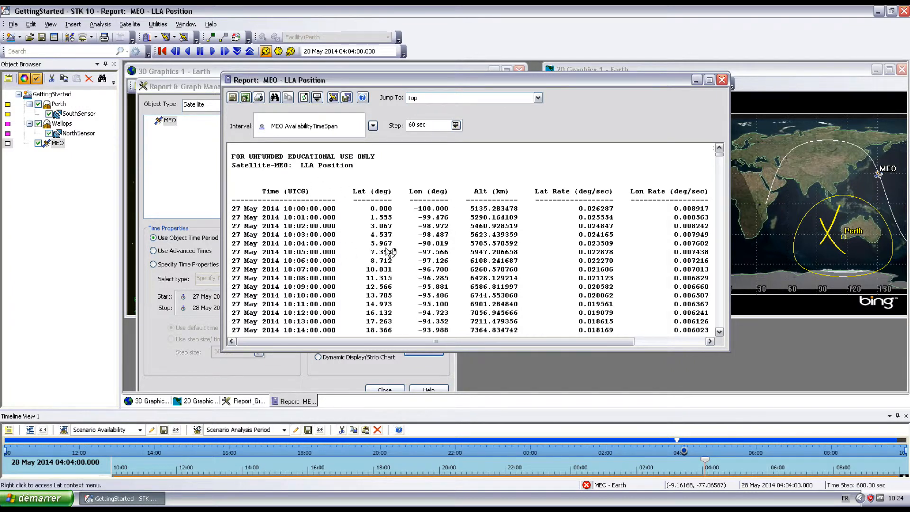
{"action": "scroll", "coordinate": [389, 251], "scroll_direction": "down", "scroll_amount": 5}
{"action": "scroll", "coordinate": [389, 251], "scroll_direction": "up", "scroll_amount": 5}
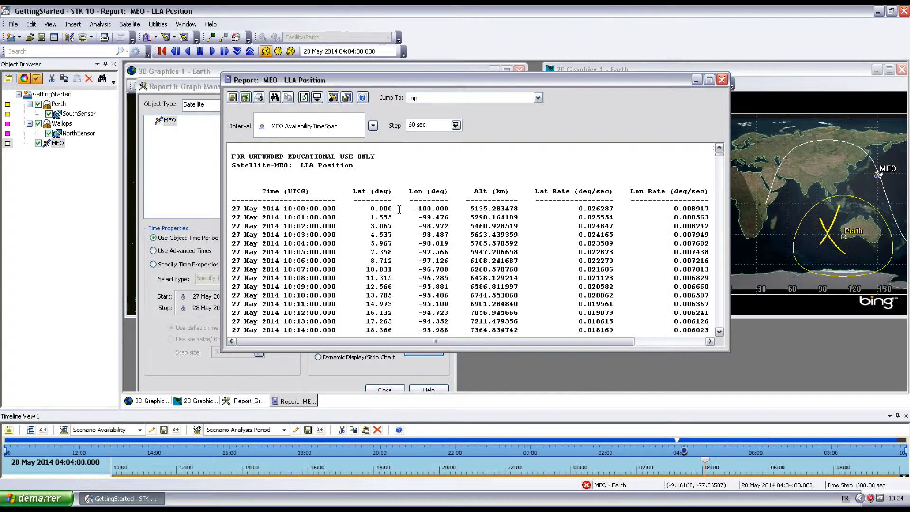
{"action": "left_click_drag", "start_coordinate": [720, 155], "coordinate": [692, 139]}
{"action": "left_click", "coordinate": [722, 80]}
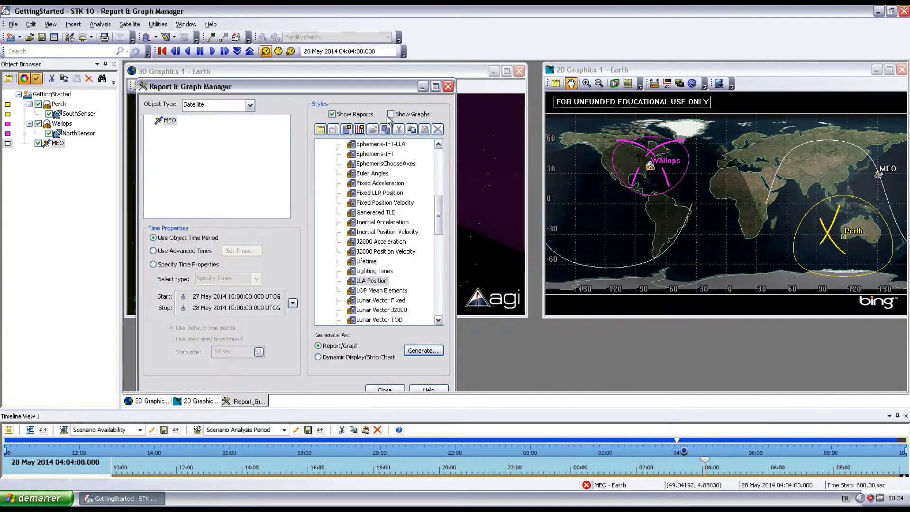
- Show only graph styles, generate MEO's LLA Position graph, zoom in on about 18:00 to 20:45, and close it
{"action": "left_click", "coordinate": [391, 114]}
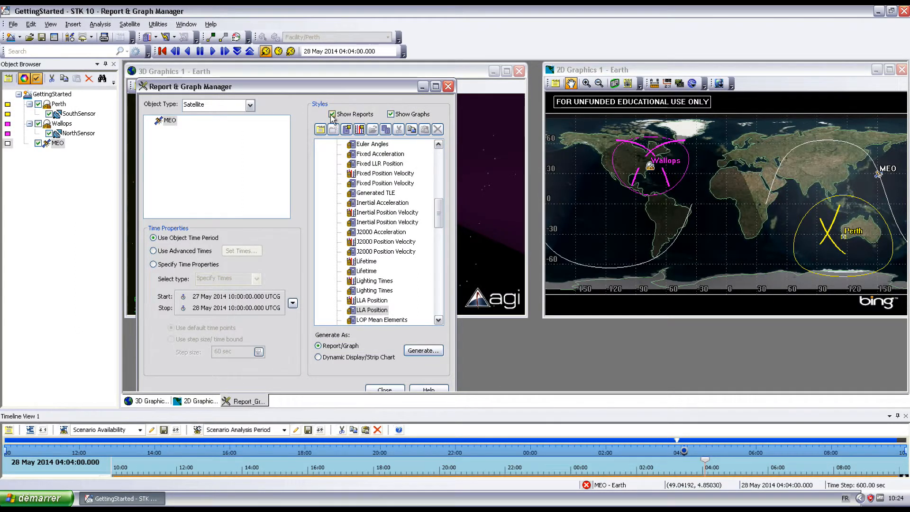
{"action": "left_click", "coordinate": [332, 114]}
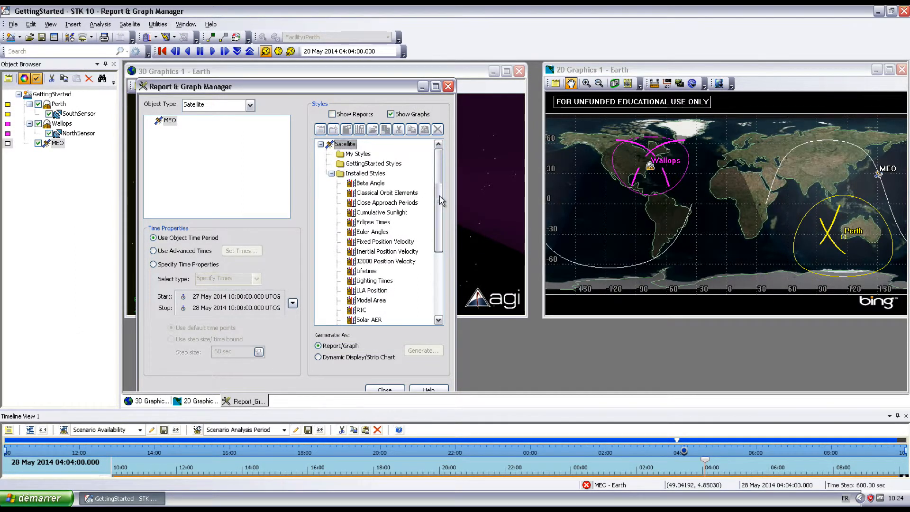
{"action": "left_click", "coordinate": [372, 291]}
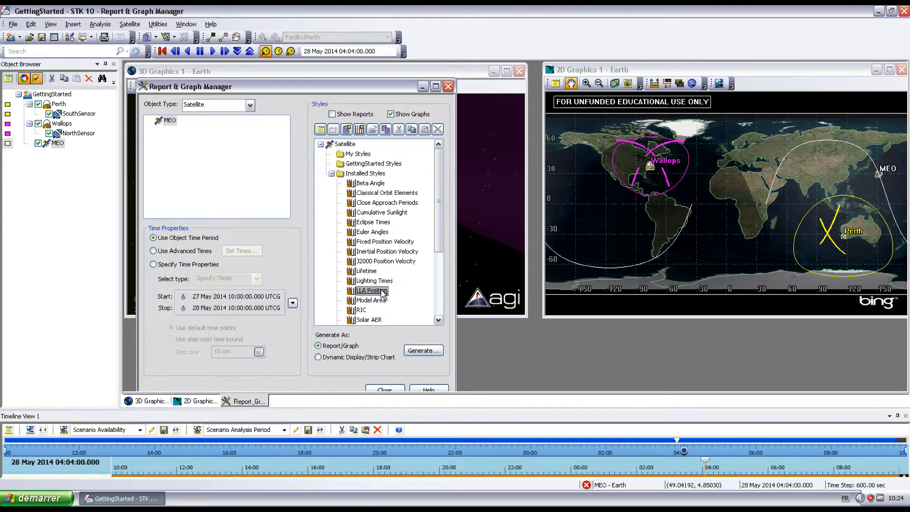
{"action": "left_click", "coordinate": [422, 351]}
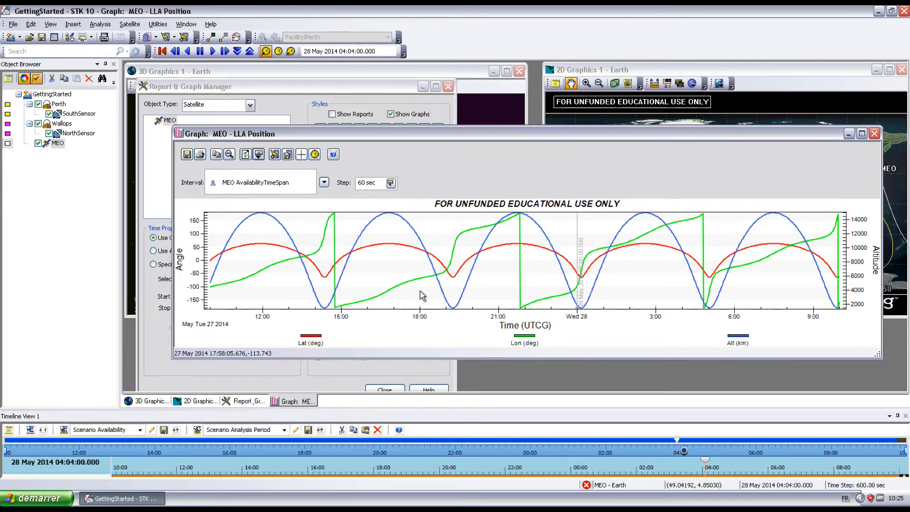
{"action": "left_click_drag", "start_coordinate": [419, 290], "coordinate": [497, 239]}
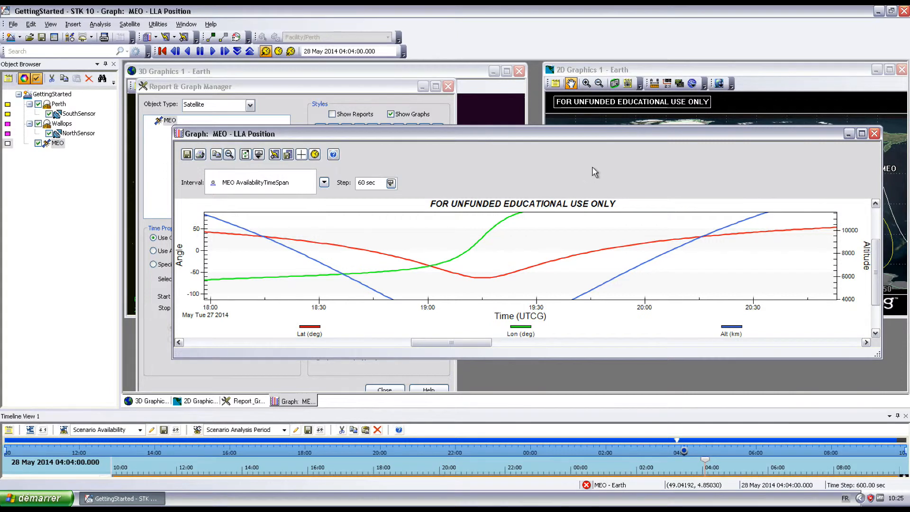
{"action": "left_click", "coordinate": [875, 135]}
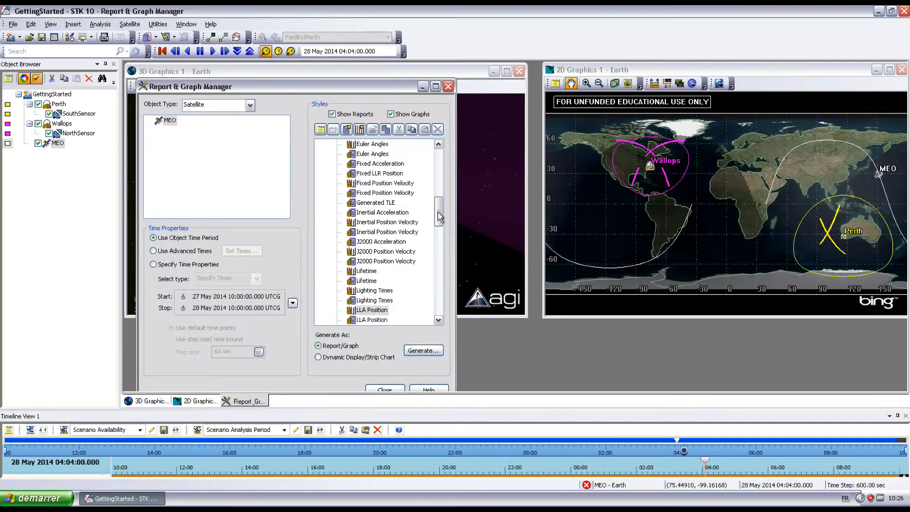
- Generate the Lighting Times report for MEO and review its sunlight, penumbra and umbra intervals
{"action": "left_click_drag", "start_coordinate": [438, 216], "coordinate": [441, 229]}
{"action": "left_click", "coordinate": [372, 252]}
{"action": "left_click", "coordinate": [424, 350]}
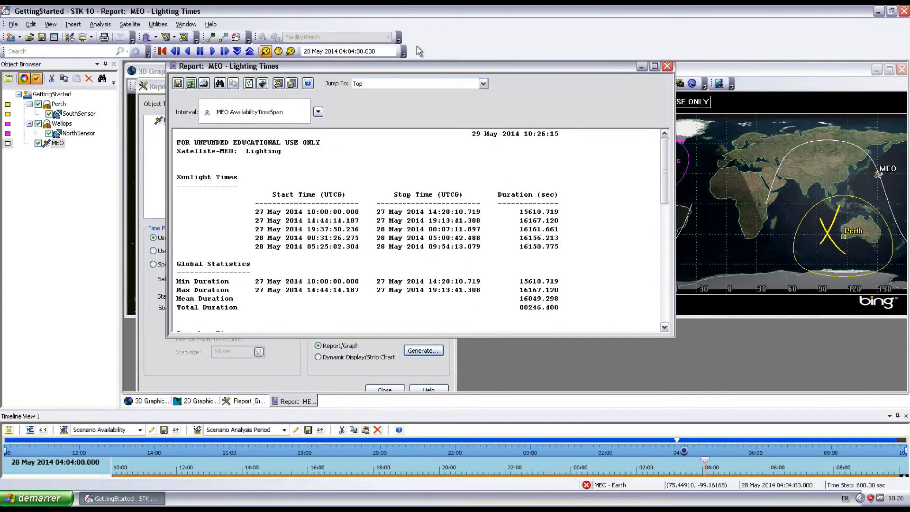
{"action": "scroll", "coordinate": [482, 175], "scroll_direction": "down", "scroll_amount": 14}
{"action": "scroll", "coordinate": [483, 175], "scroll_direction": "up", "scroll_amount": 14}
{"action": "scroll", "coordinate": [483, 176], "scroll_direction": "down", "scroll_amount": 14}
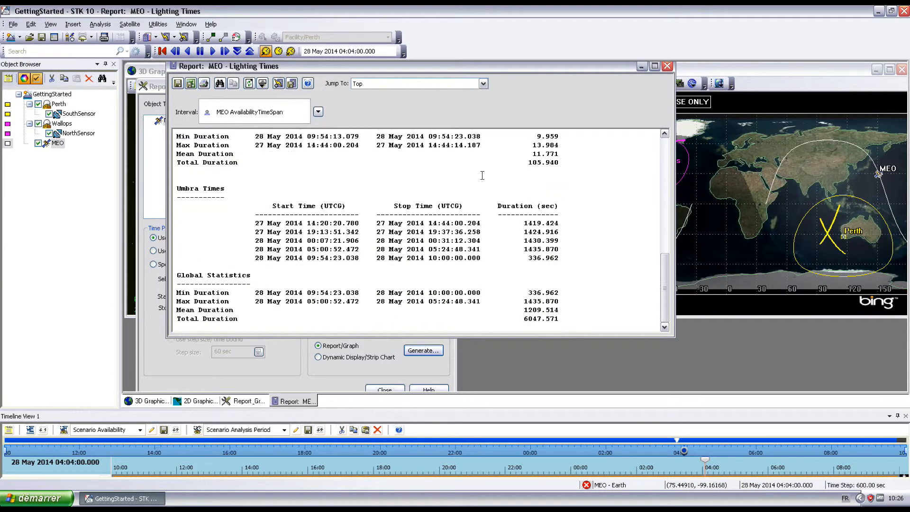
{"action": "scroll", "coordinate": [482, 176], "scroll_direction": "up", "scroll_amount": 12}
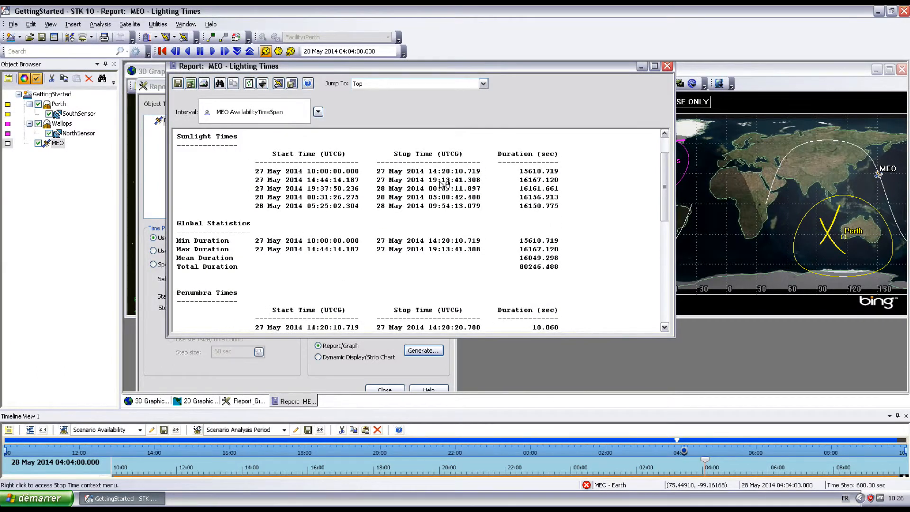
- View the CSV export options for the Lighting Times report without saving, and close the report and the Report & Graph Manager
{"action": "left_click", "coordinate": [191, 85]}
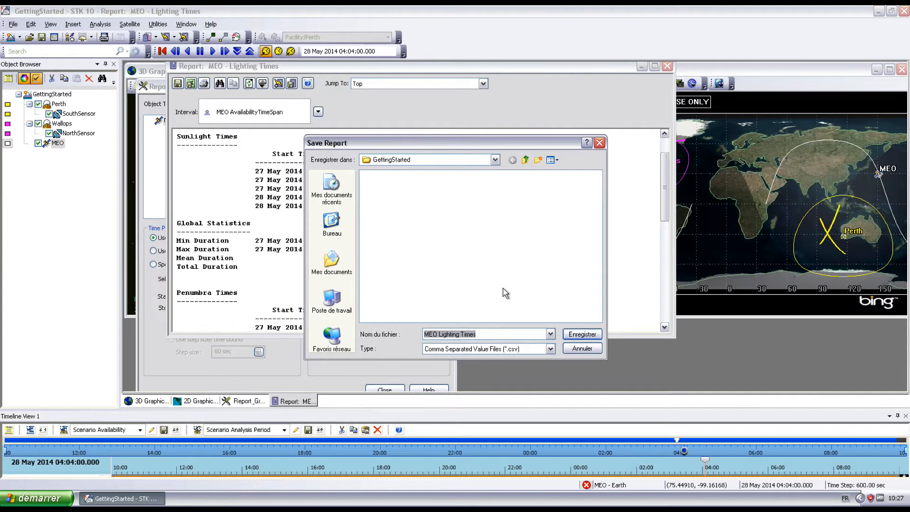
{"action": "left_click", "coordinate": [580, 349]}
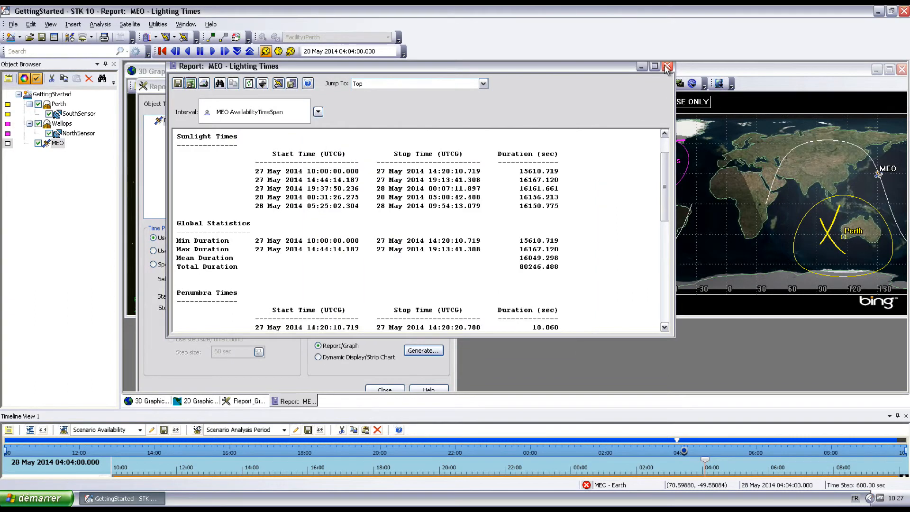
{"action": "left_click", "coordinate": [666, 66]}
{"action": "left_click", "coordinate": [448, 87]}
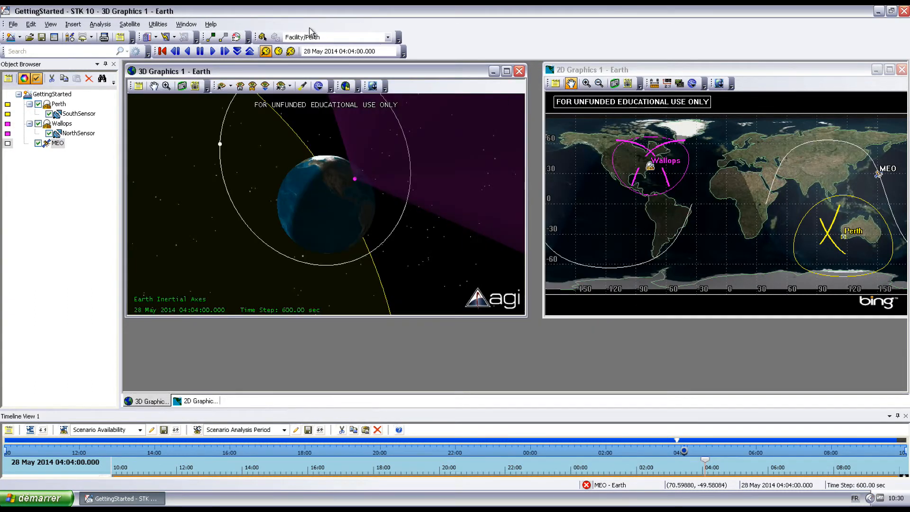
- Look through the Tutorials page under Get Started in STK Help and close the help window
{"action": "left_click", "coordinate": [211, 24]}
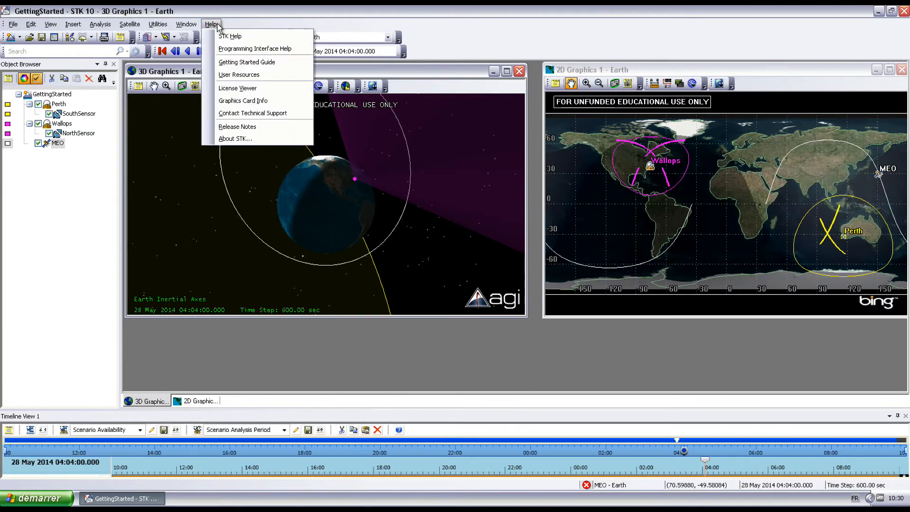
{"action": "left_click", "coordinate": [235, 37]}
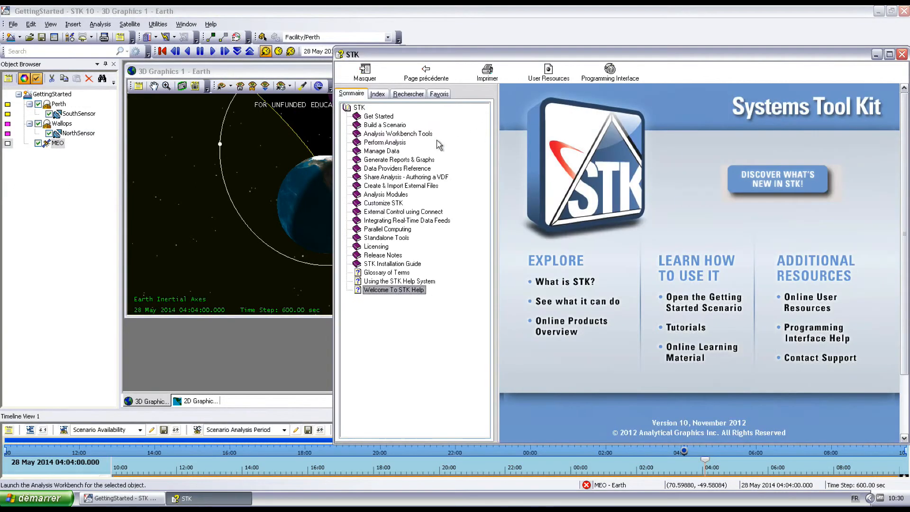
{"action": "left_click", "coordinate": [373, 119]}
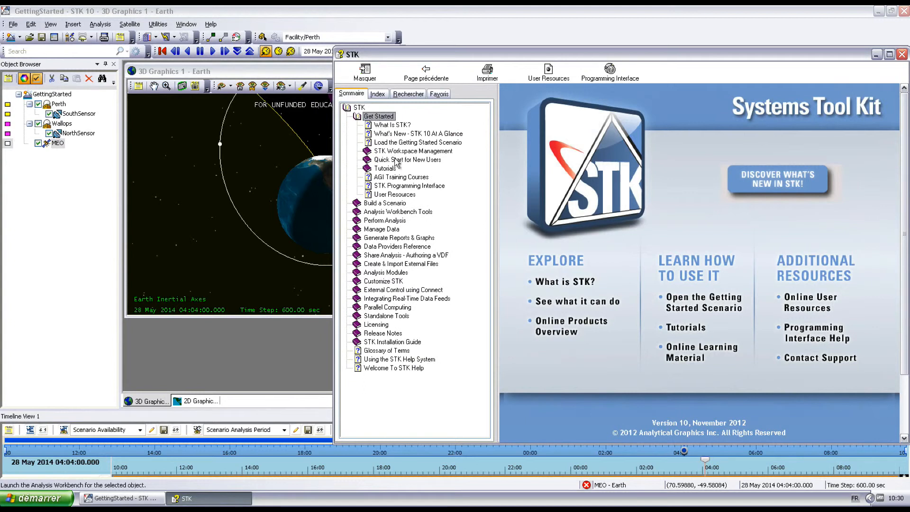
{"action": "left_click", "coordinate": [385, 169]}
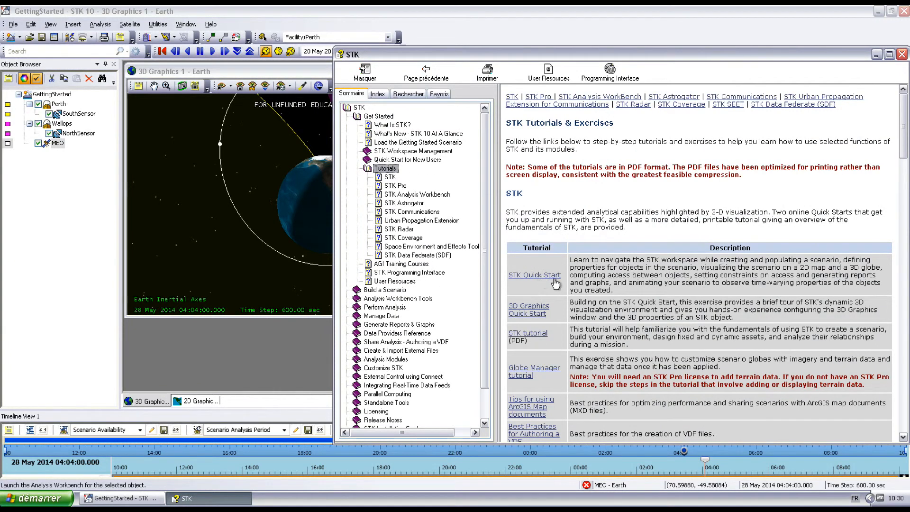
{"action": "scroll", "coordinate": [569, 290], "scroll_direction": "down", "scroll_amount": 1}
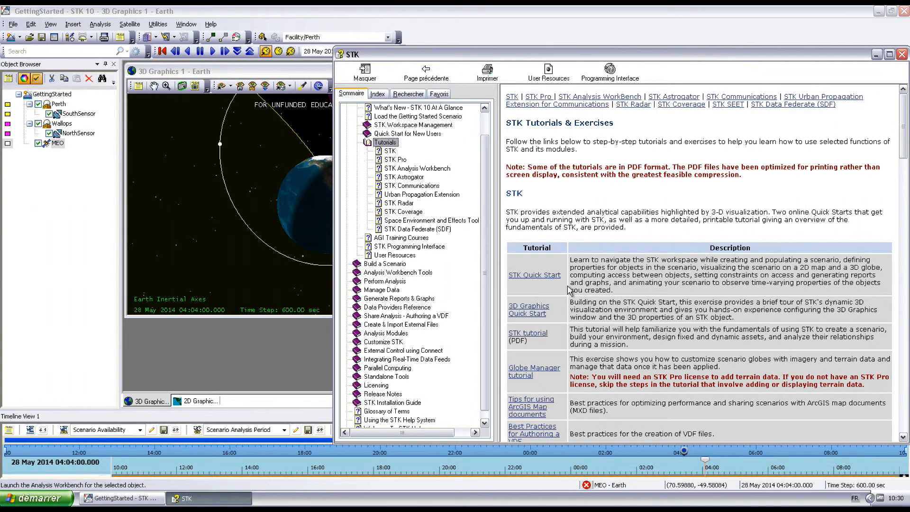
{"action": "scroll", "coordinate": [569, 290], "scroll_direction": "down", "scroll_amount": 5}
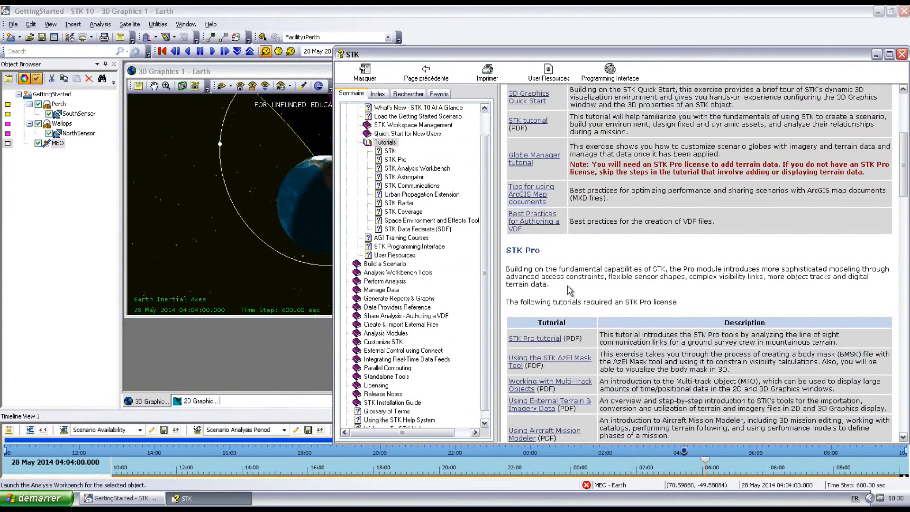
{"action": "left_click", "coordinate": [902, 54]}
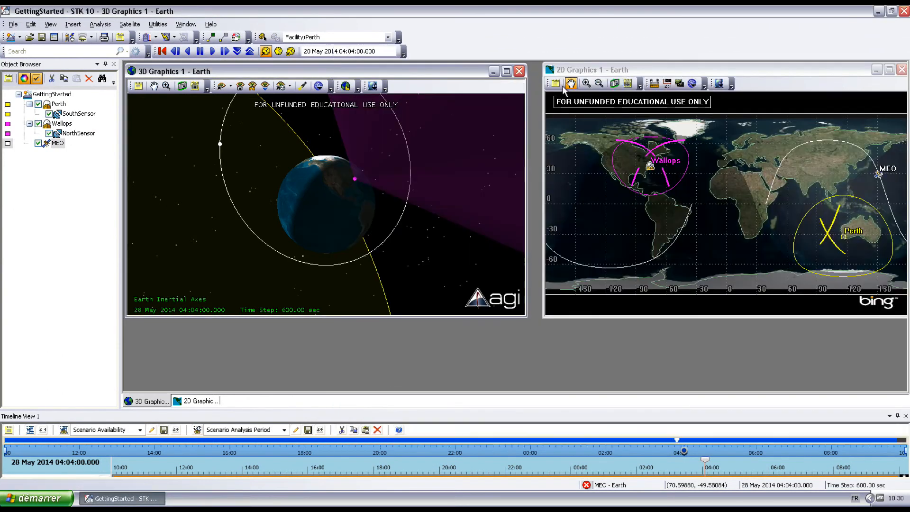